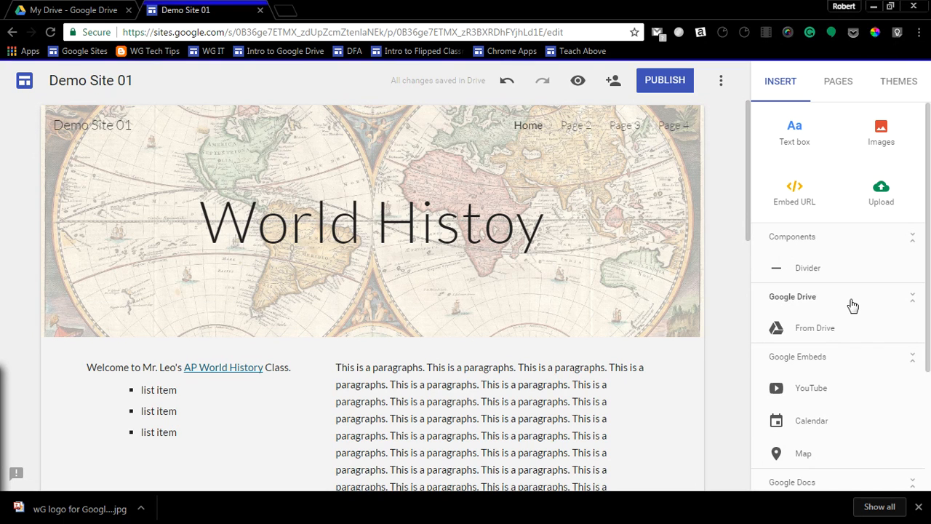
Look over the content types that can be inserted and open Page 3 of the site for editing.
scroll(852, 312, "down", 2)
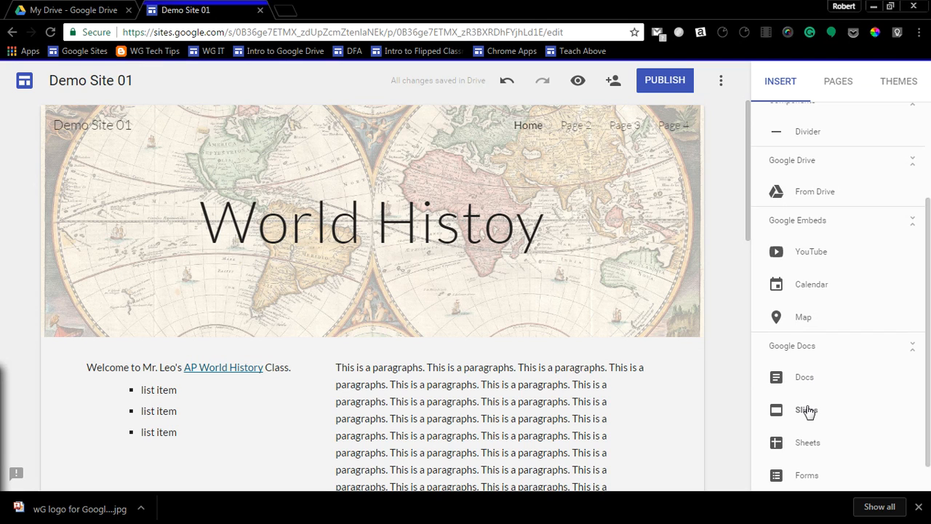
scroll(808, 412, "down", 1)
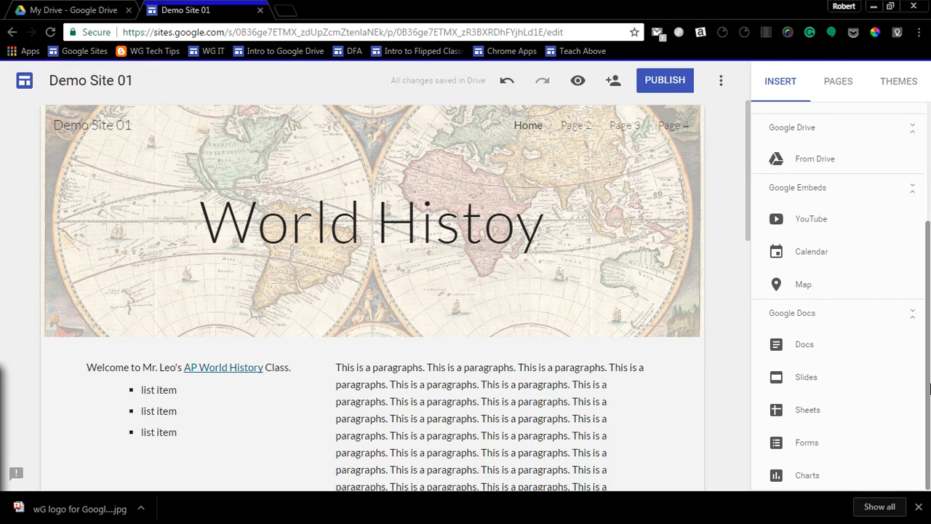
scroll(928, 389, "up", 5)
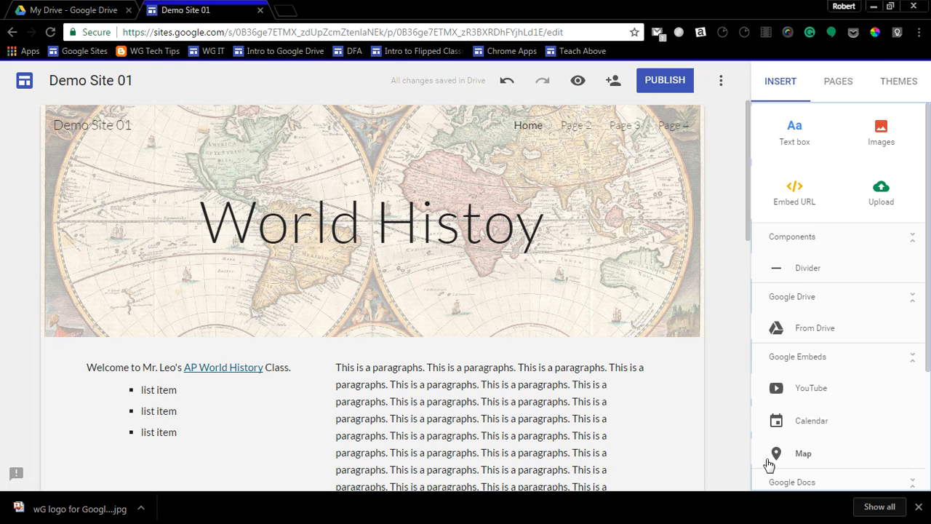
left_click(627, 127)
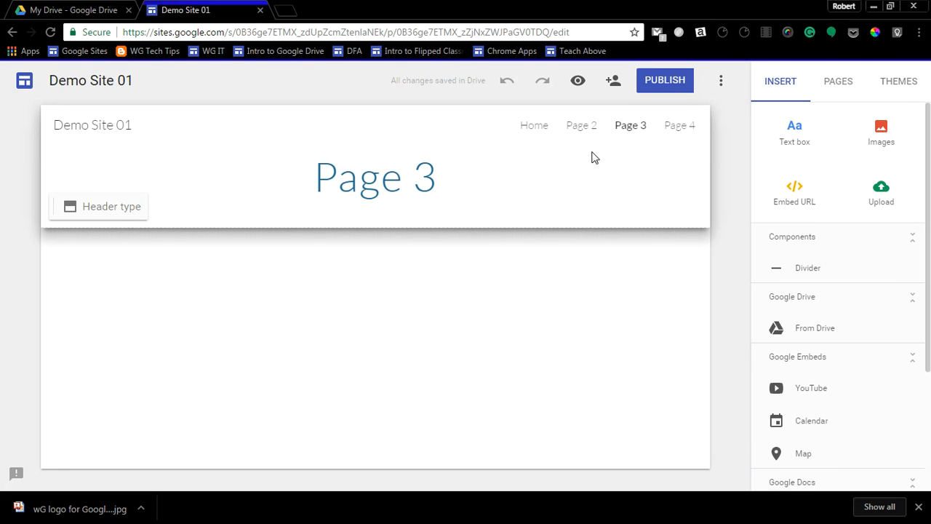
Try the Banner header type on Page 3 and switch the header back to Title only.
left_click(97, 213)
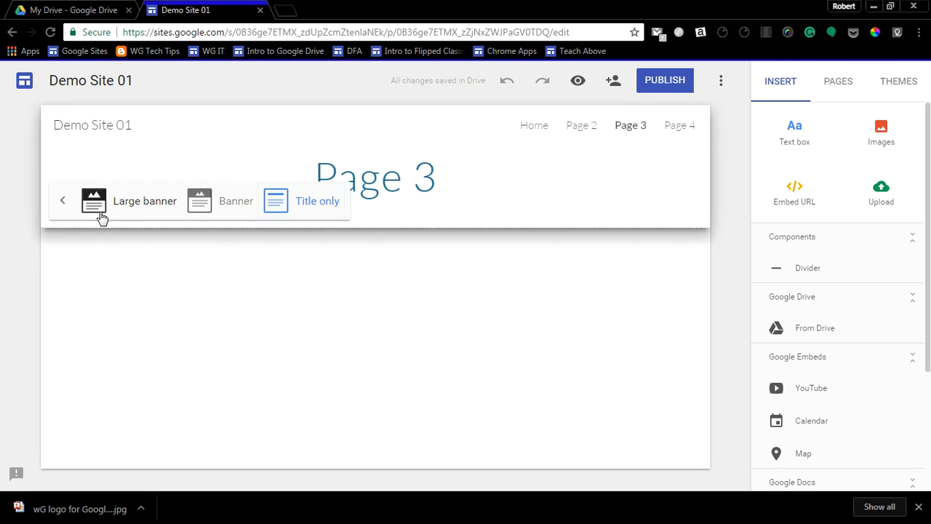
left_click(232, 206)
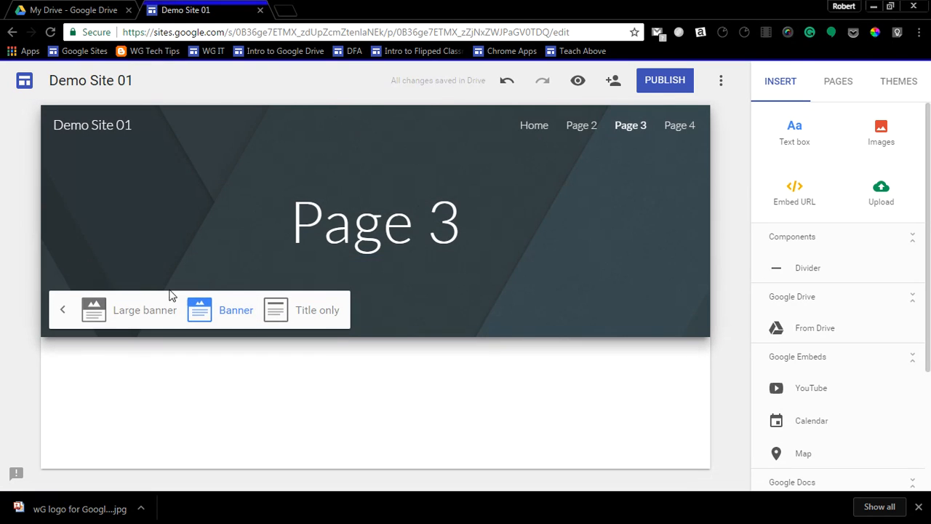
left_click(316, 317)
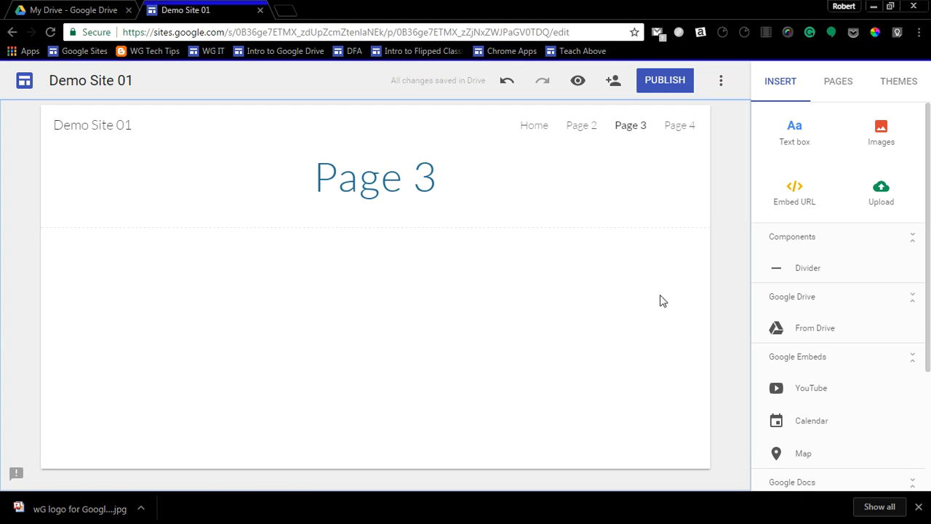
Search YouTube for "crash course world history" and insert the video "The French Revolution: Crash Course World History #29" on Page 3.
left_click(804, 392)
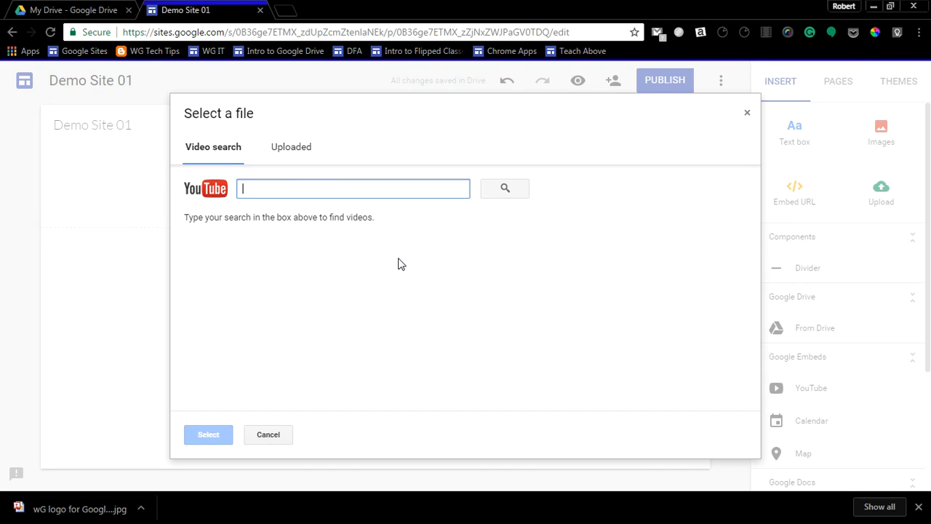
type("crash c")
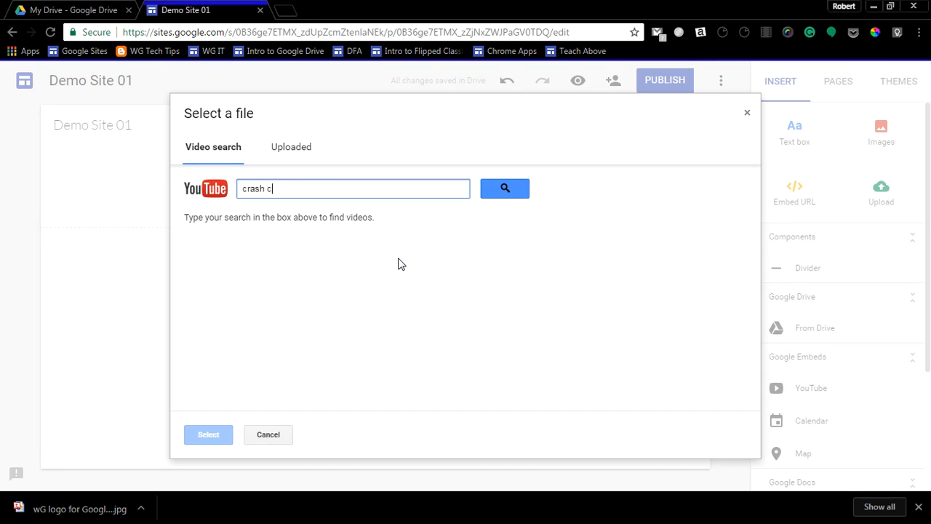
type("ourse world history")
key("Return")
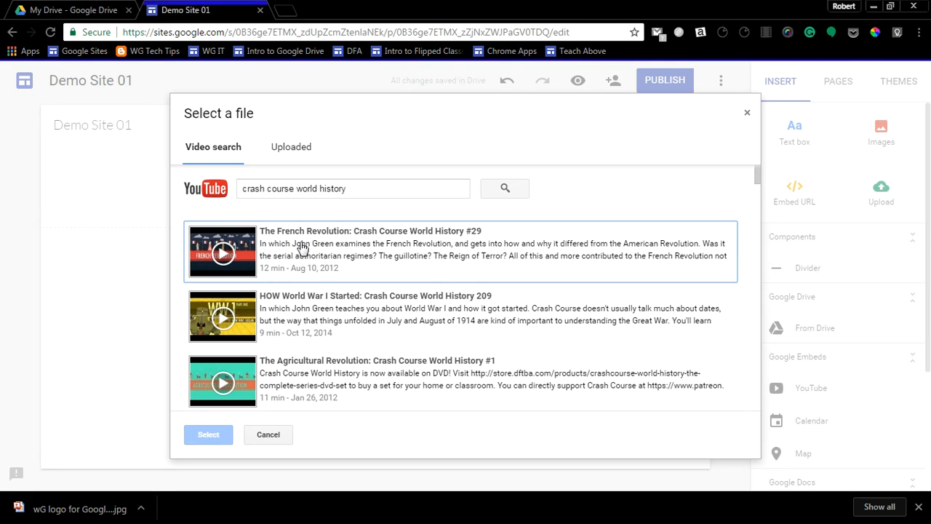
left_click(302, 248)
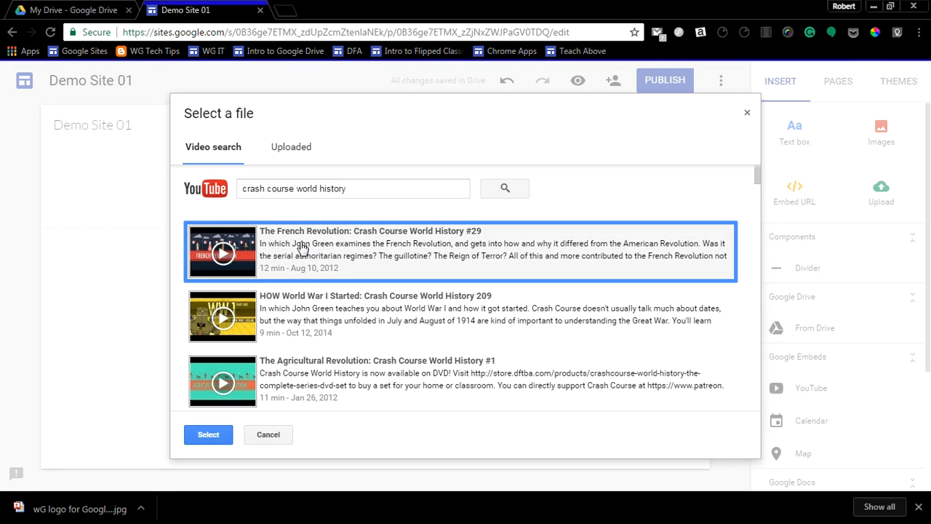
left_click(211, 436)
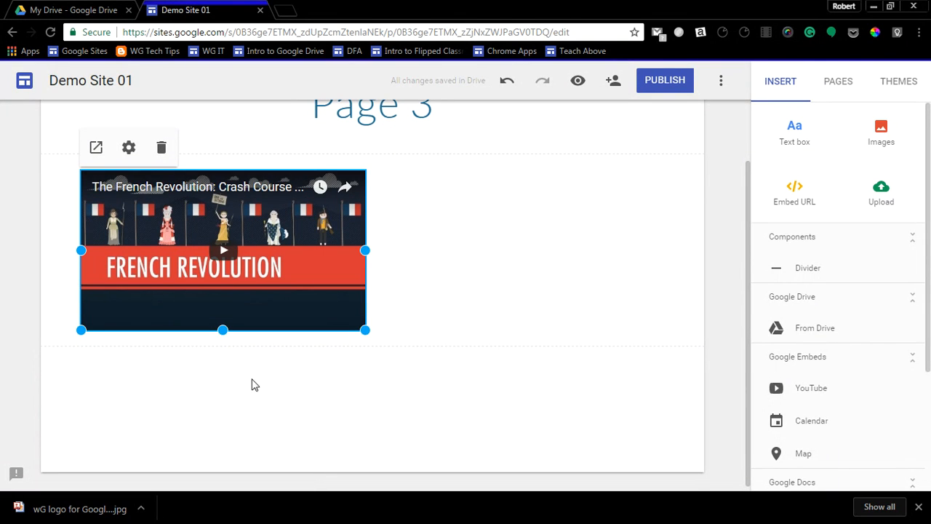
Insert the YouTube video "HOW World War I Started: Crash Course World History 209" and place it beside the French Revolution video.
left_click(802, 397)
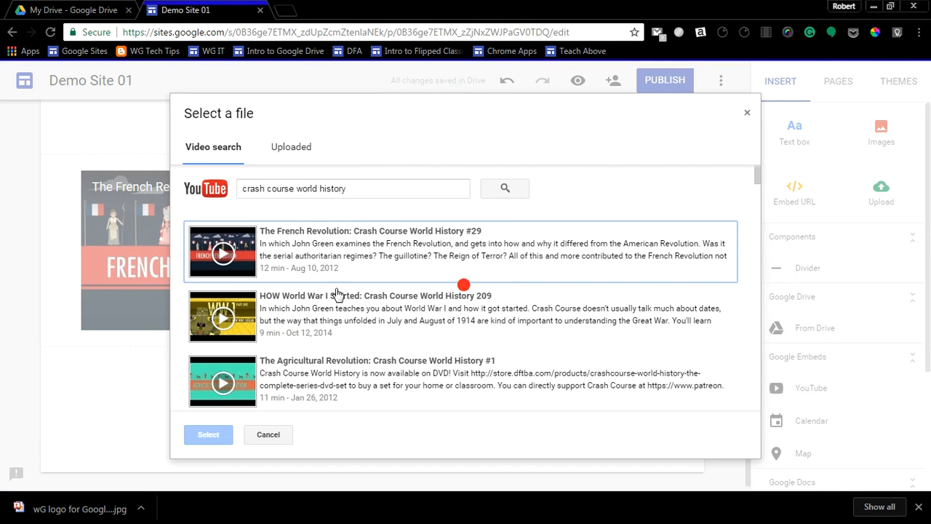
left_click(306, 318)
left_click(209, 435)
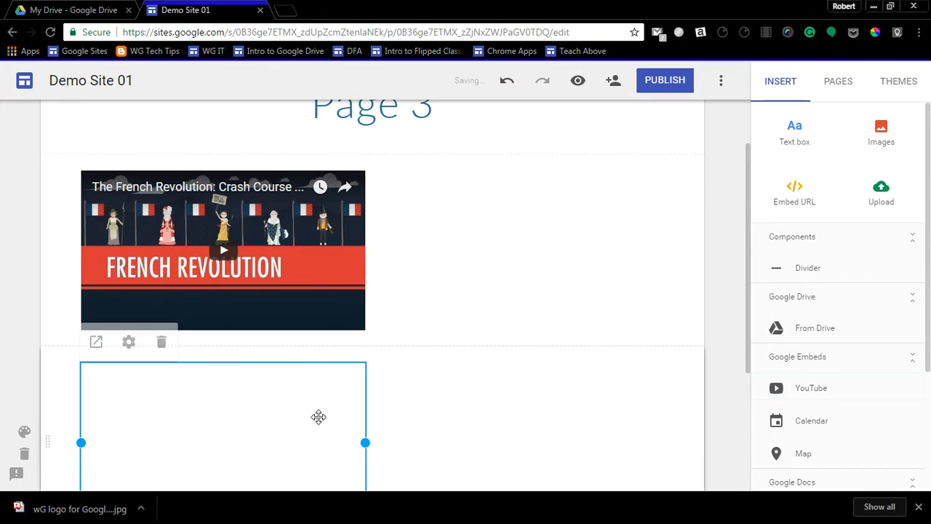
left_click_drag(227, 373, 432, 172)
Apply the Emphasis 2 section style to the section holding the two videos.
left_click(24, 239)
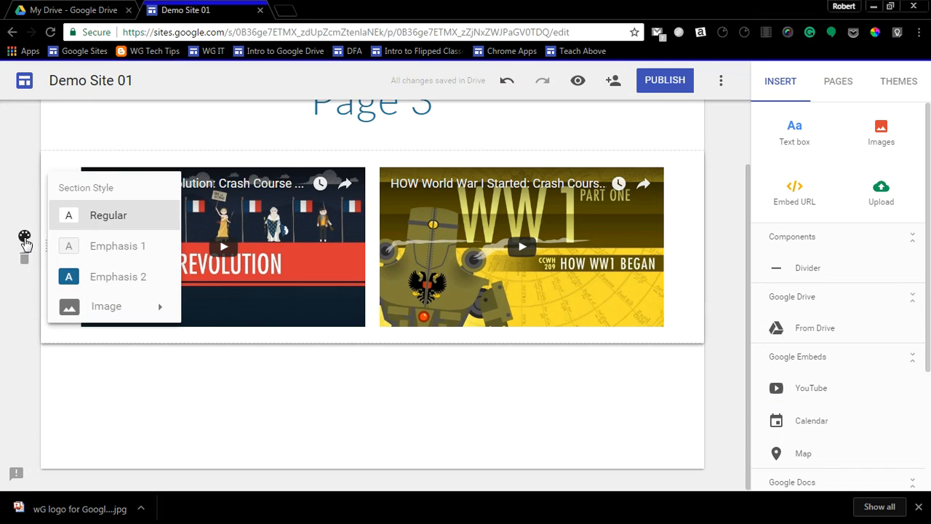
left_click(102, 277)
left_click(184, 402)
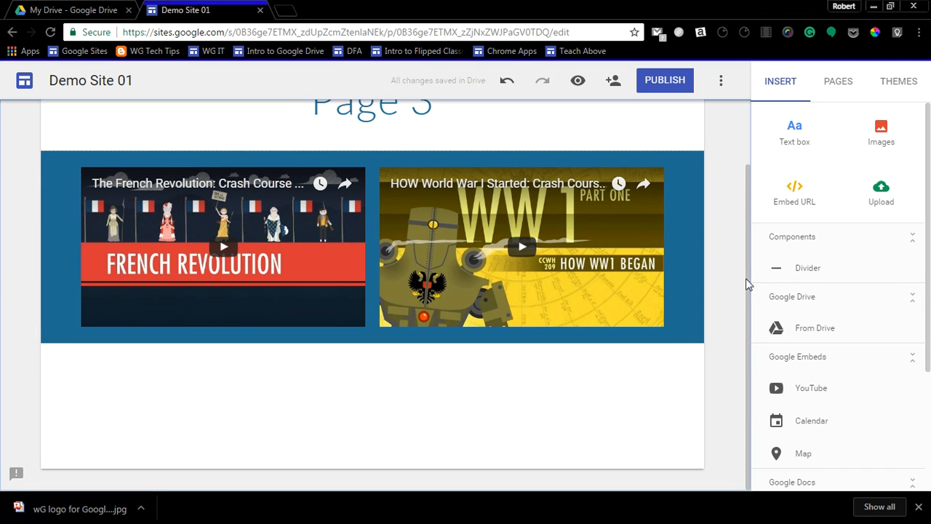
Add a text box below the videos reading "Check out these videos from John Green's Crash Course World History channel".
left_click(790, 140)
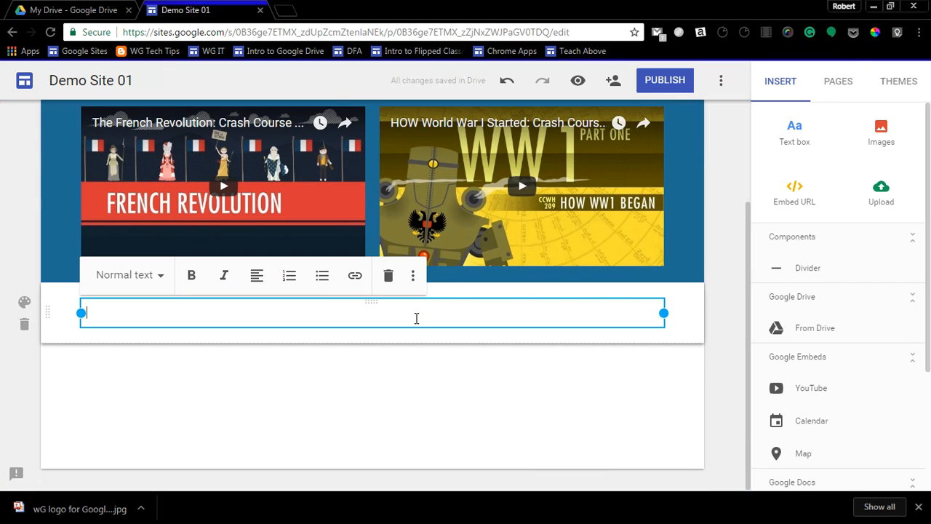
type("Check out ")
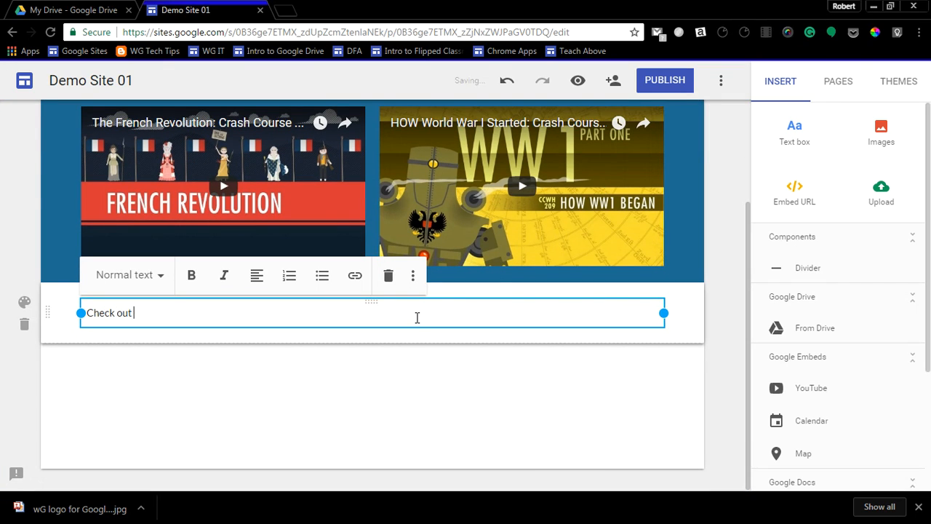
type("these videos from John Green")
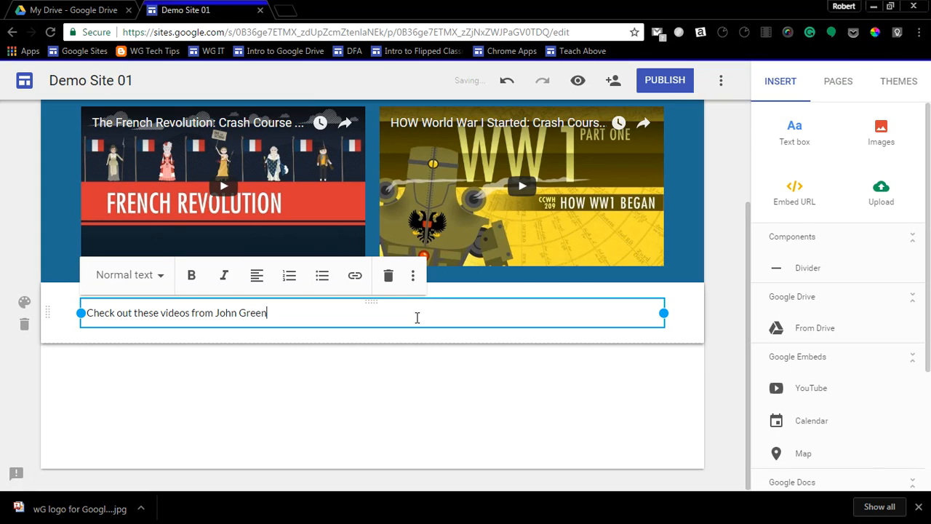
type("'s Crash Course World ")
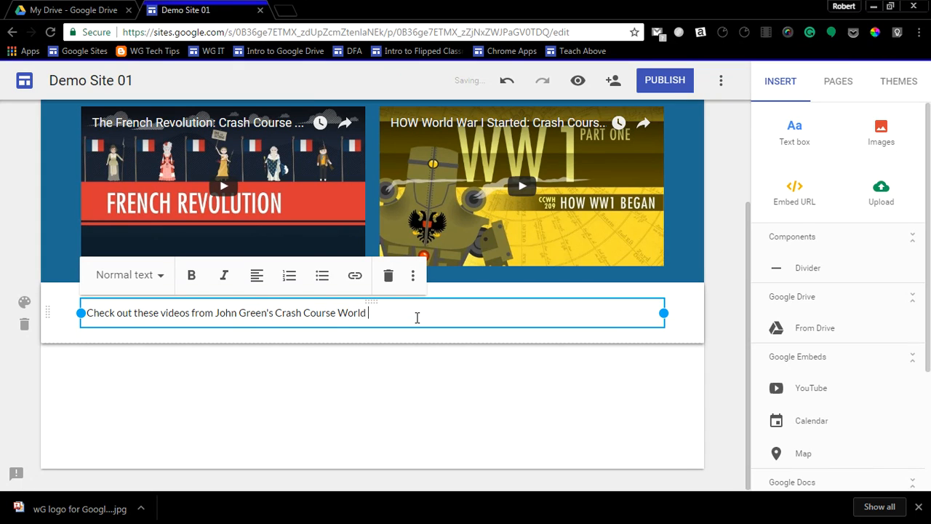
type("History channel")
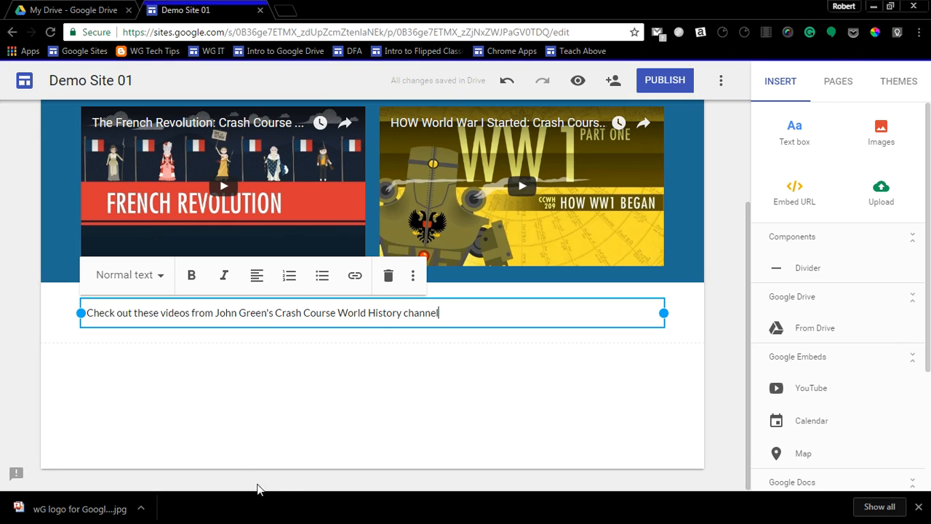
Format the whole sentence in the new text box as a Subheading.
left_click_drag(442, 313, 88, 291)
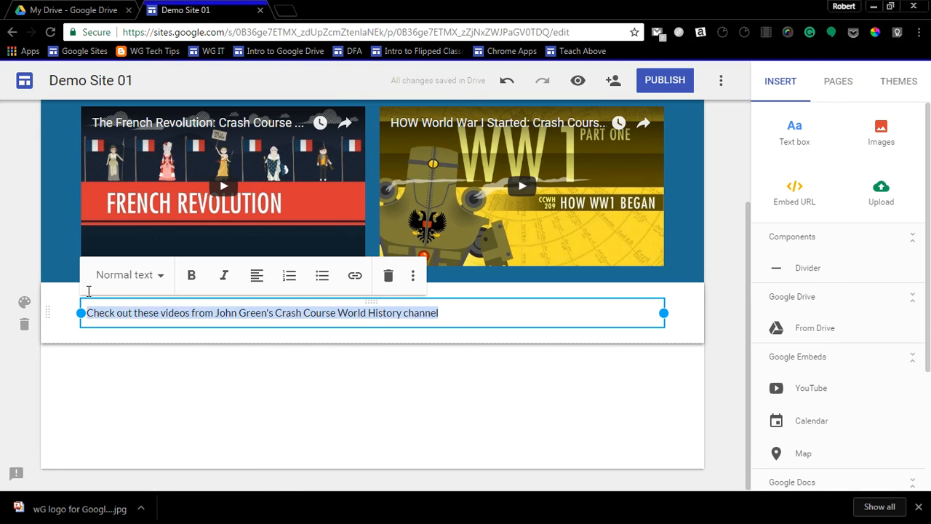
left_click(160, 280)
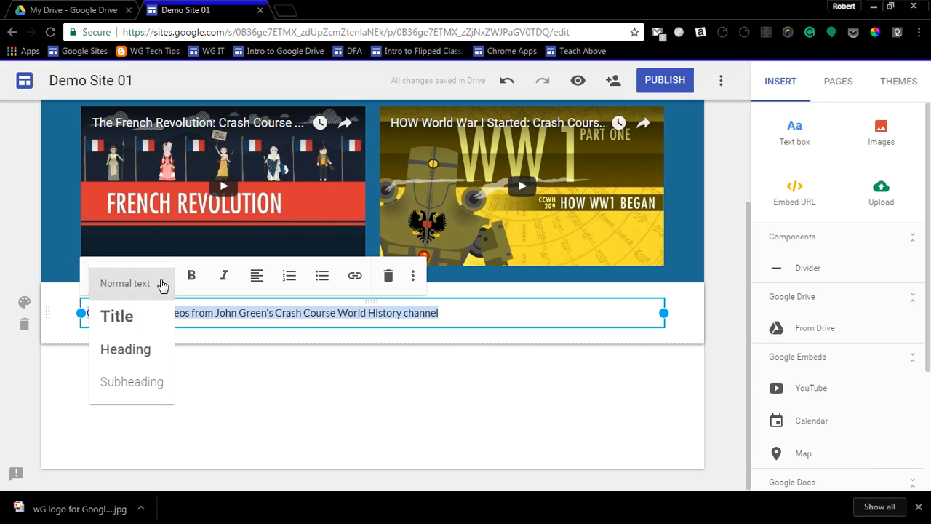
left_click(152, 382)
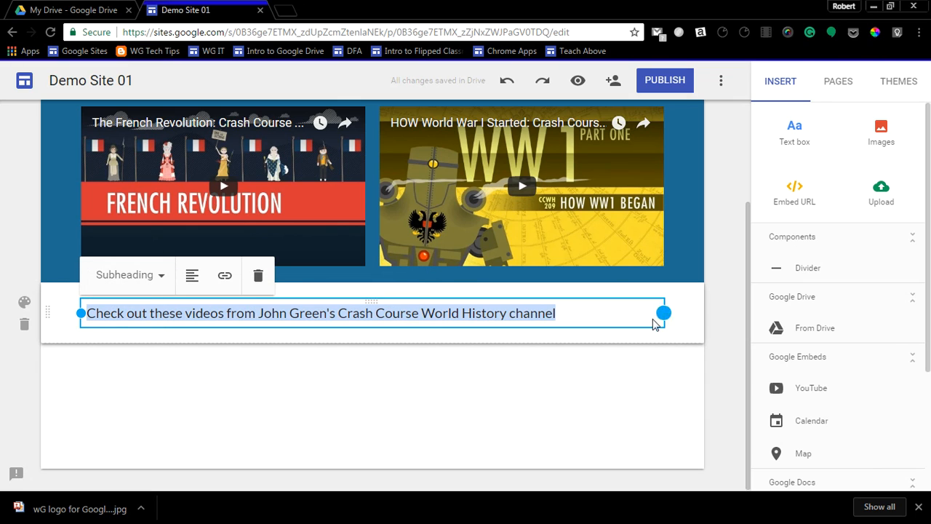
Move the subheading text box into its own section above the videos and size it to the full content width.
left_click_drag(658, 320, 416, 331)
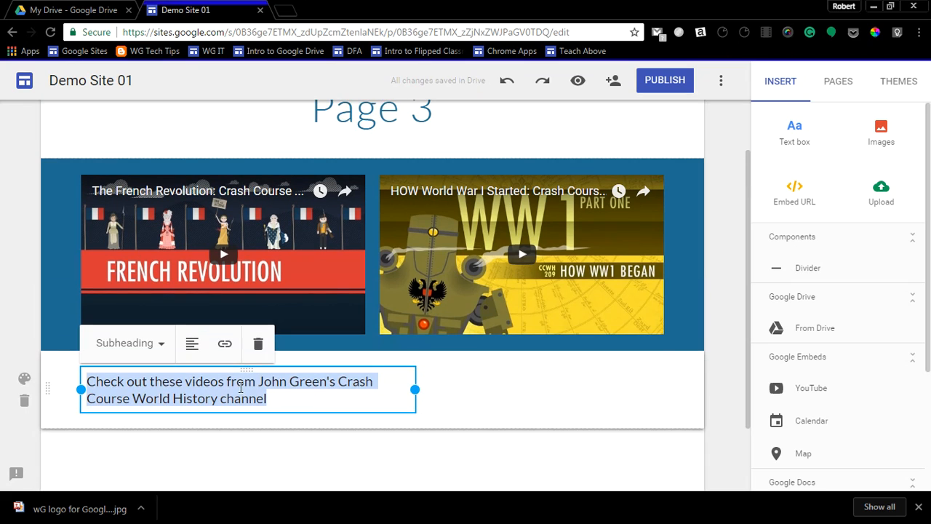
left_click_drag(246, 370, 277, 197)
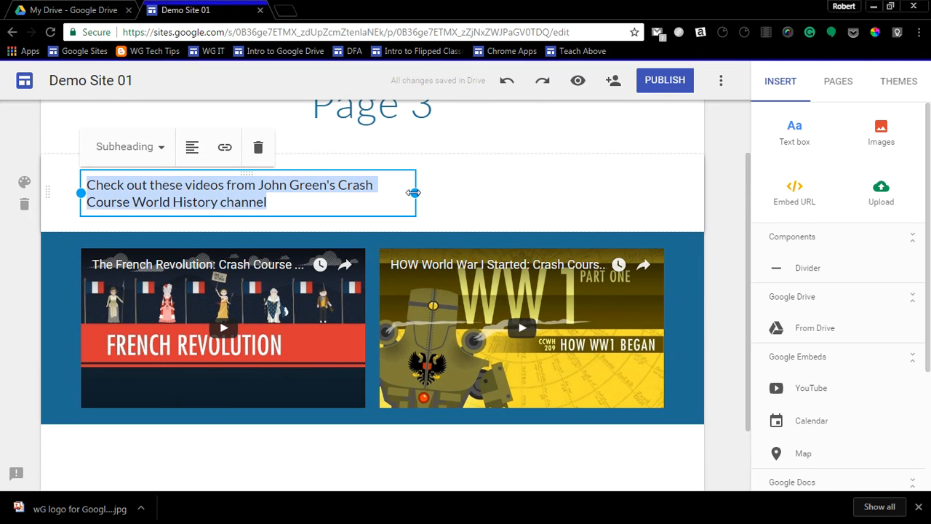
left_click_drag(414, 192, 680, 193)
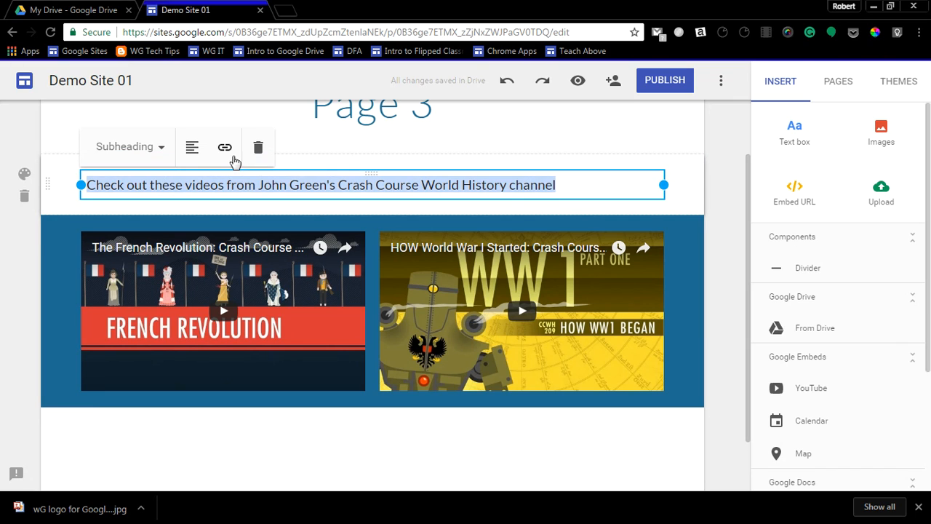
Centre the subheading text and apply the Emphasis 2 section style to its section.
left_click(192, 148)
left_click(196, 184)
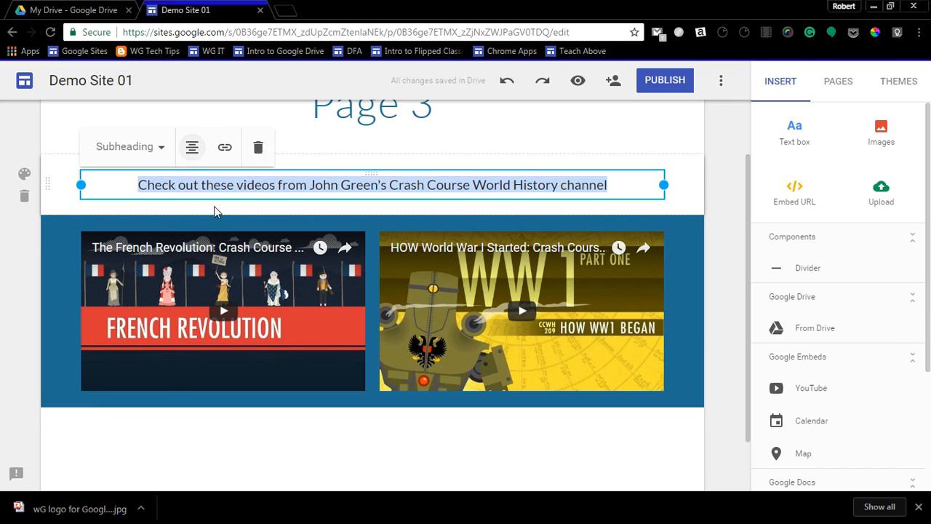
left_click(24, 177)
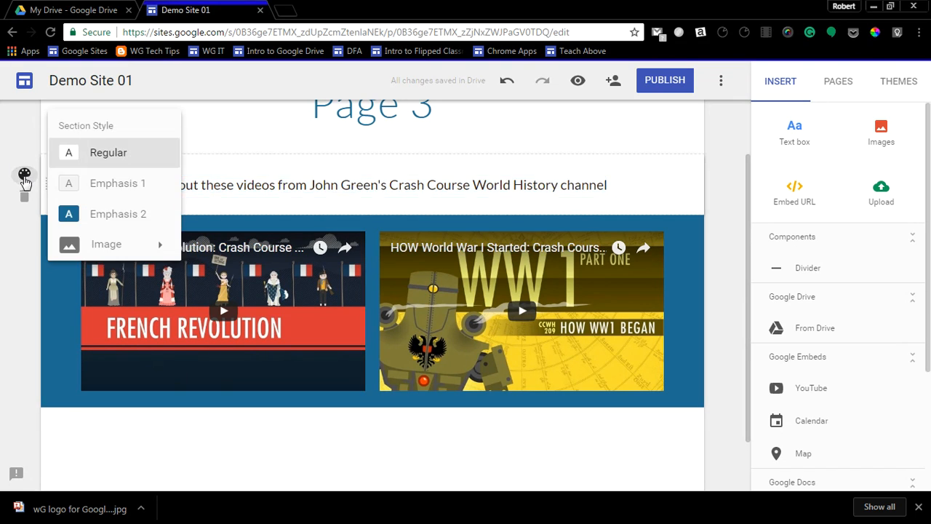
left_click(64, 217)
left_click(266, 466)
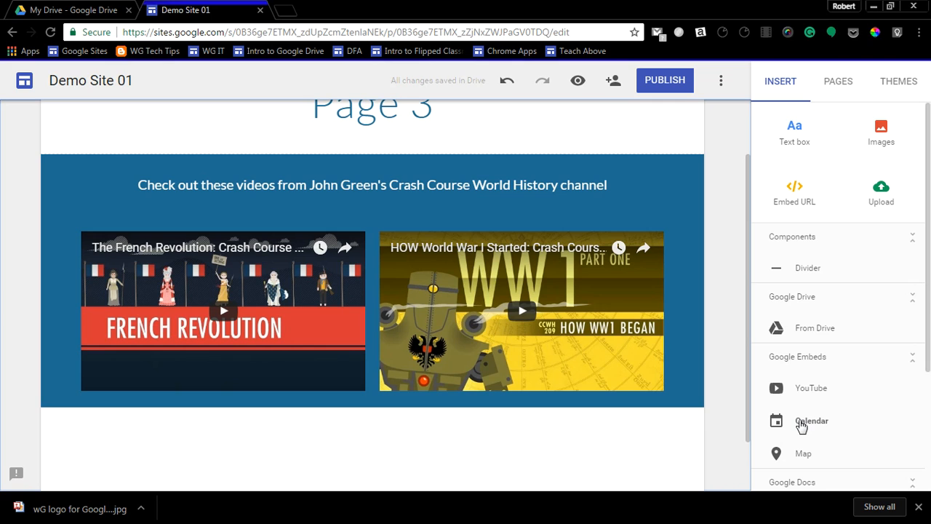
Open Google Calendar at calendar.google.com in a new browser tab.
left_click(288, 11)
type("calendar.google.com")
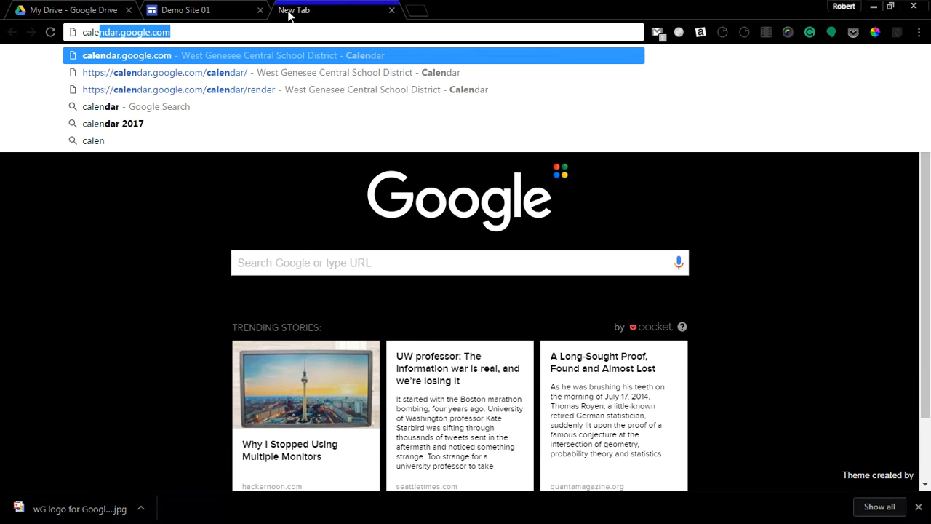
key("Return")
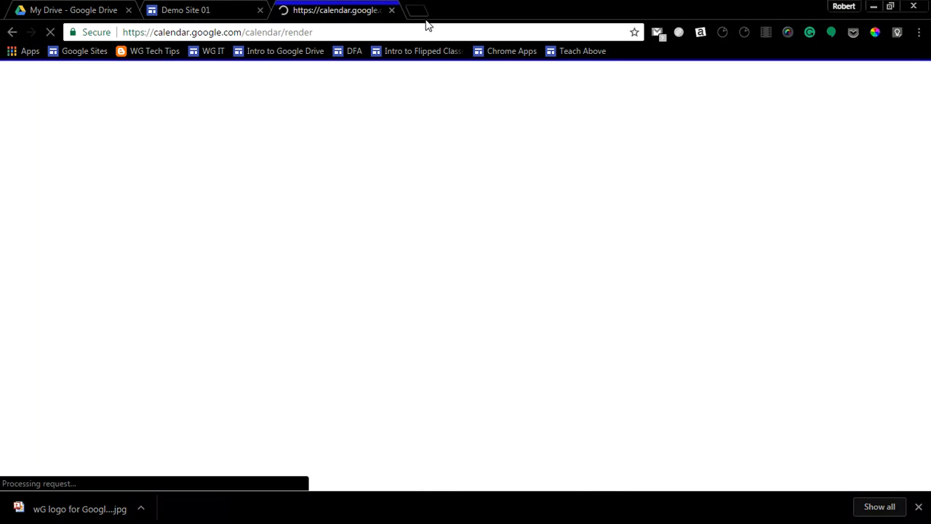
Locate Calendar among the Google apps on another new browser tab and return to the open Google Calendar.
left_click(417, 12)
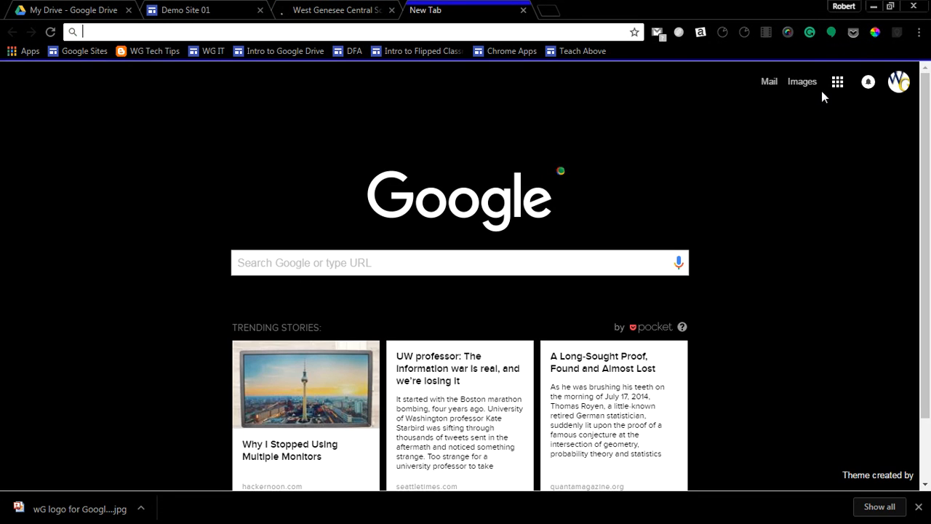
left_click(837, 82)
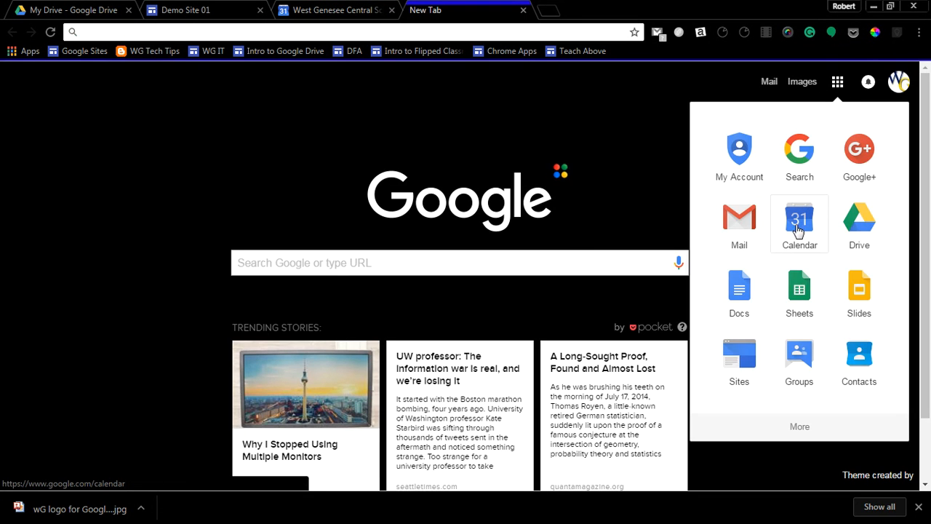
left_click(354, 10)
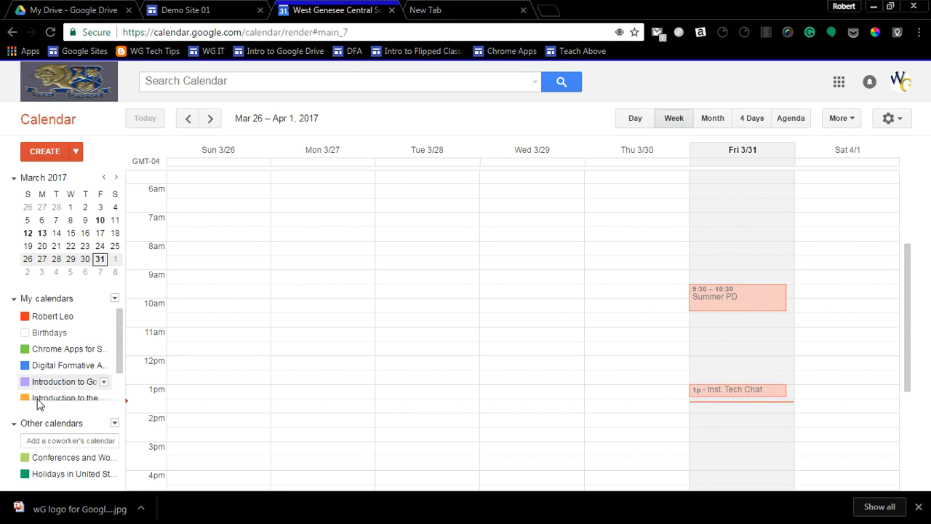
Start a new calendar named "Demo for Google Sites" with the description "just a demo".
left_click(115, 299)
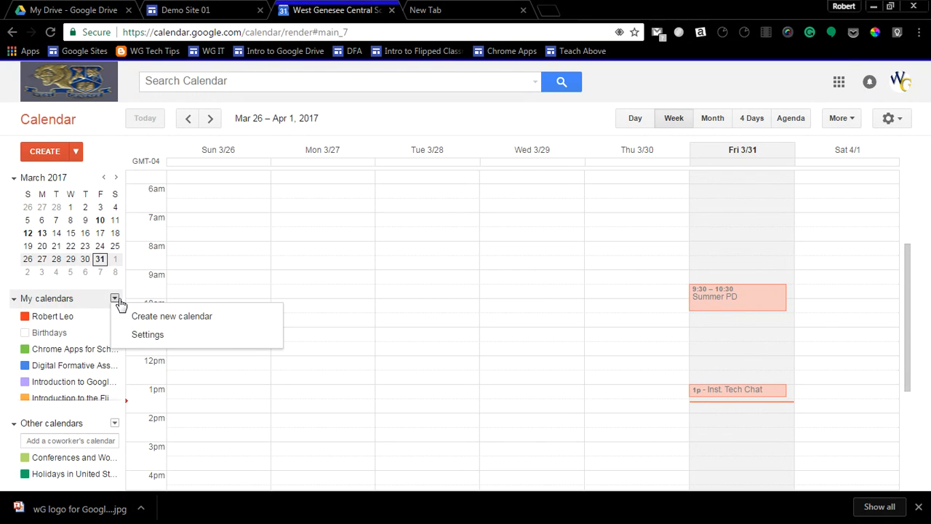
left_click(142, 319)
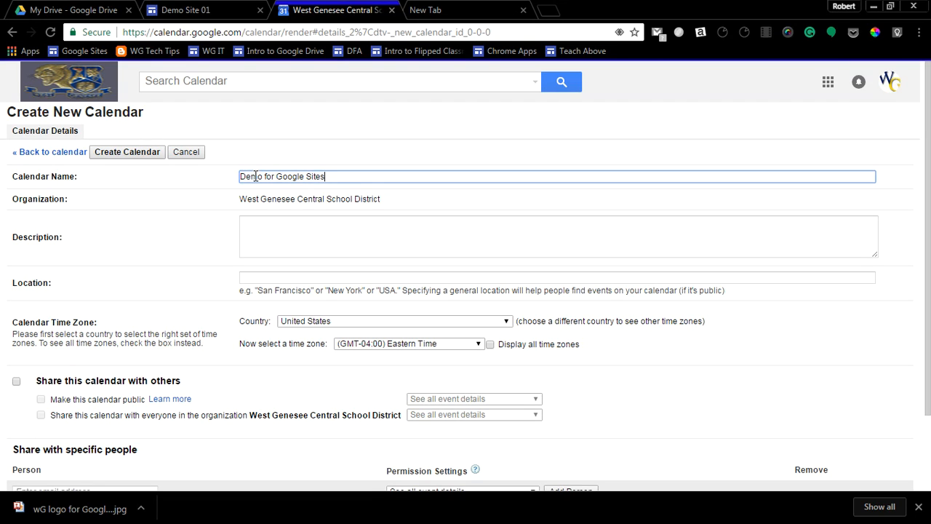
left_click(253, 227)
type("just a demo")
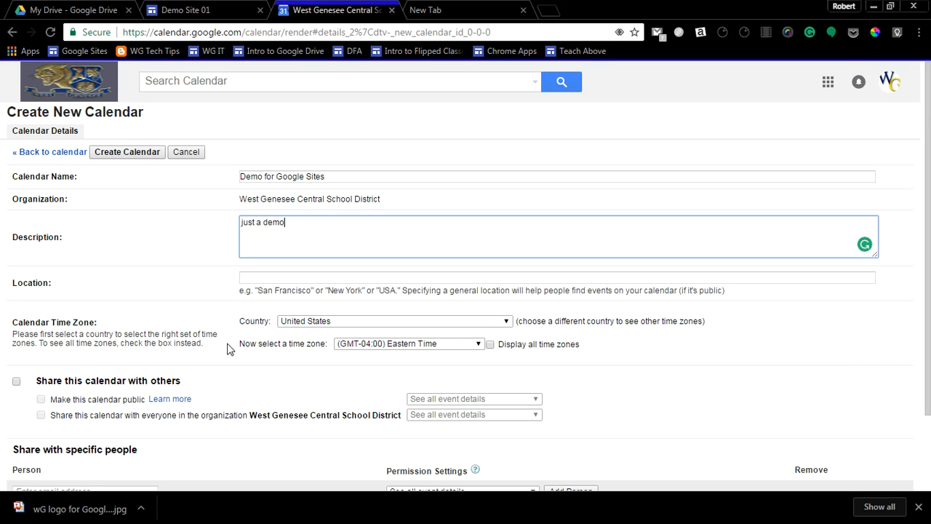
scroll(174, 353, "down", 2)
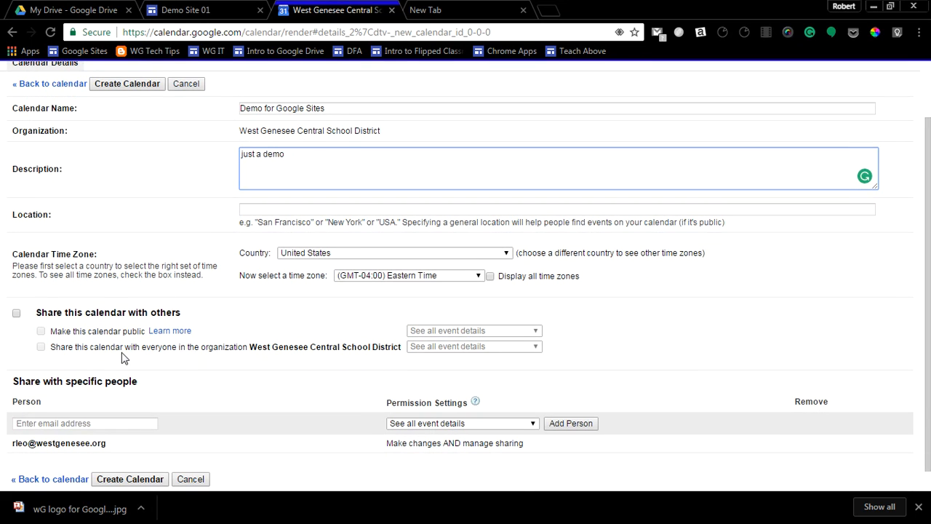
Share the new calendar with others, make it public, and create it, accepting public visibility of its events.
left_click(17, 315)
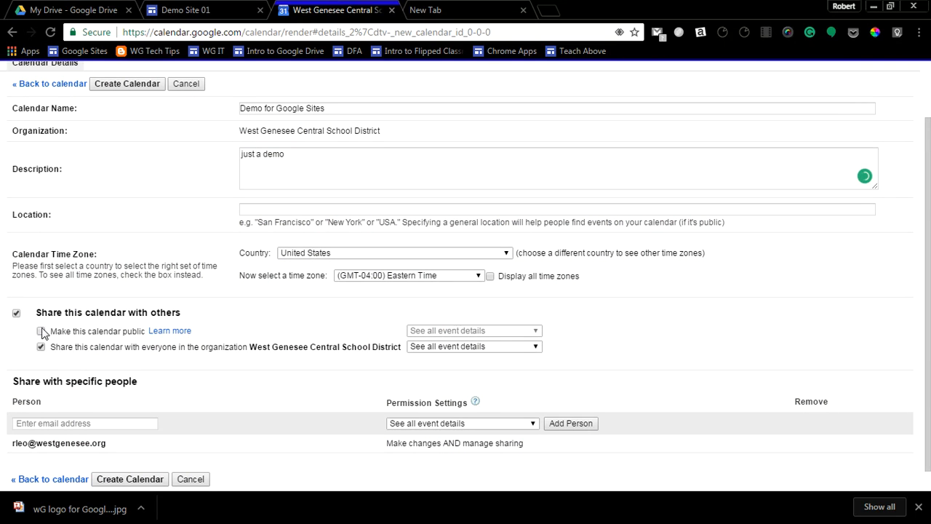
left_click(41, 331)
scroll(214, 372, "up", 2)
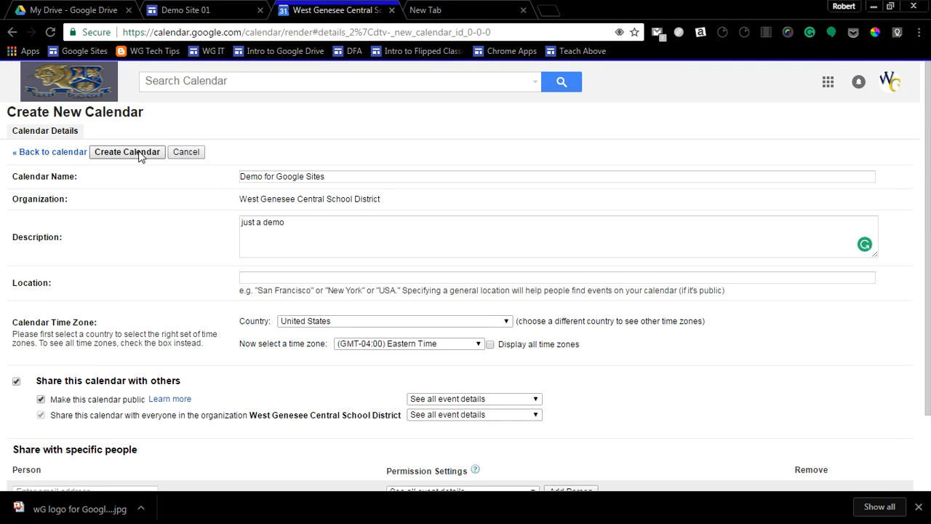
scroll(146, 343, "down", 2)
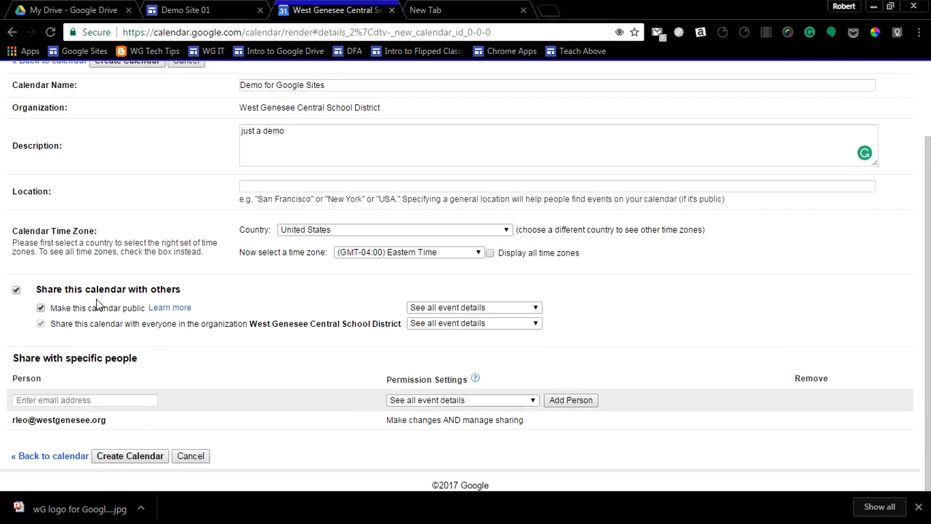
scroll(146, 303, "up", 2)
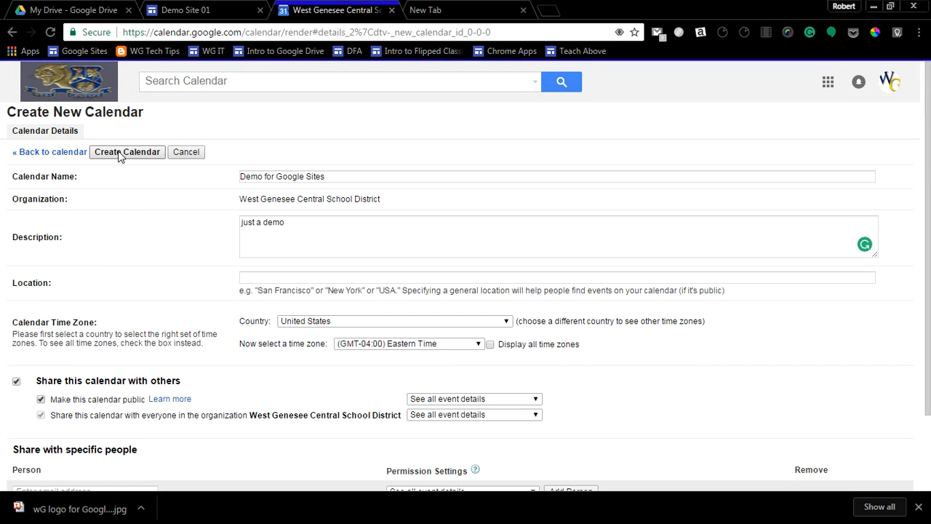
left_click(121, 156)
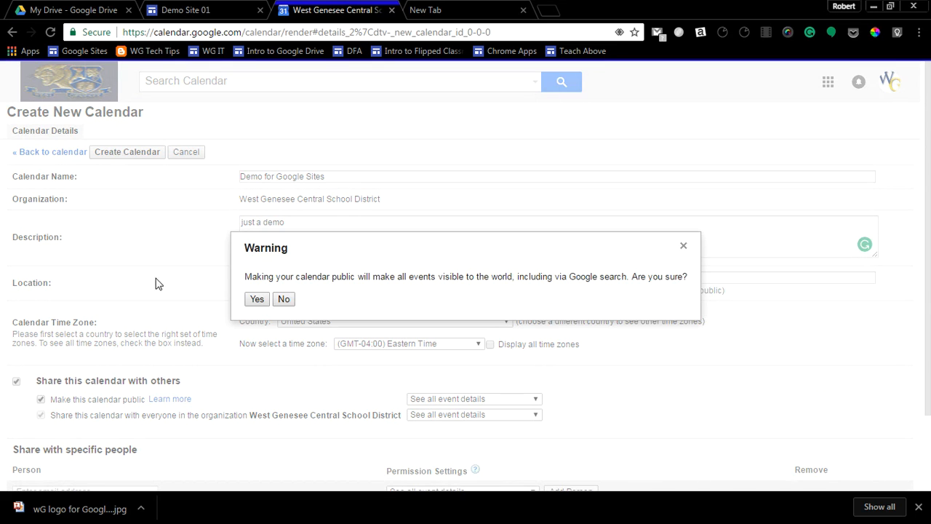
left_click(257, 300)
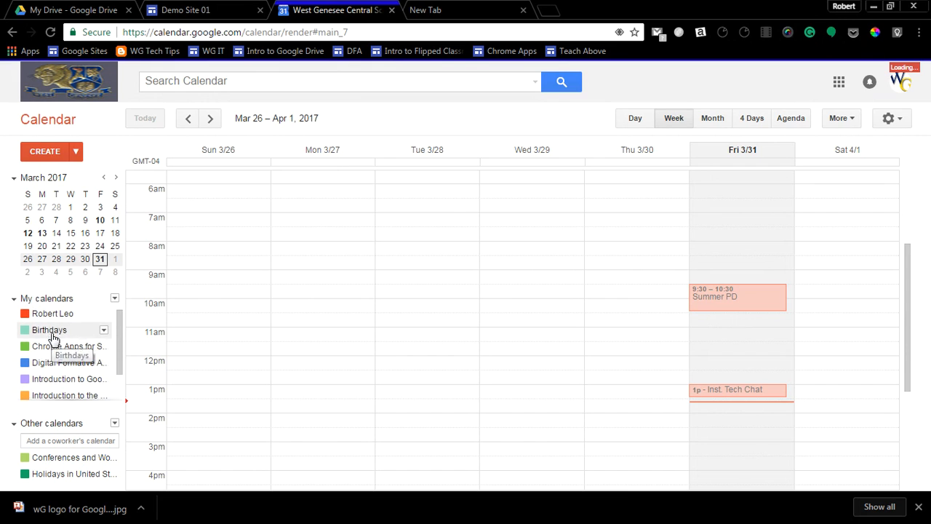
Change the Demo for Google Sites calendar's color to dark green.
scroll(52, 338, "down", 2)
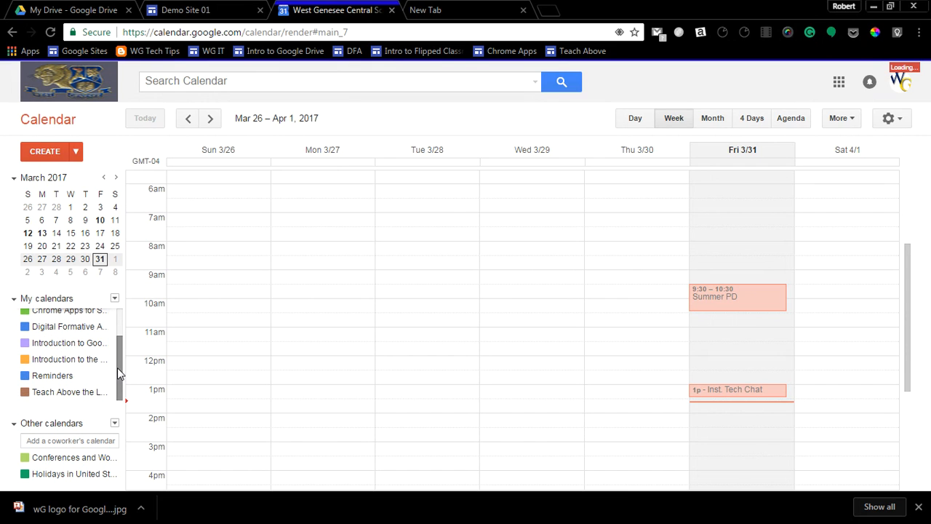
left_click_drag(117, 367, 117, 331)
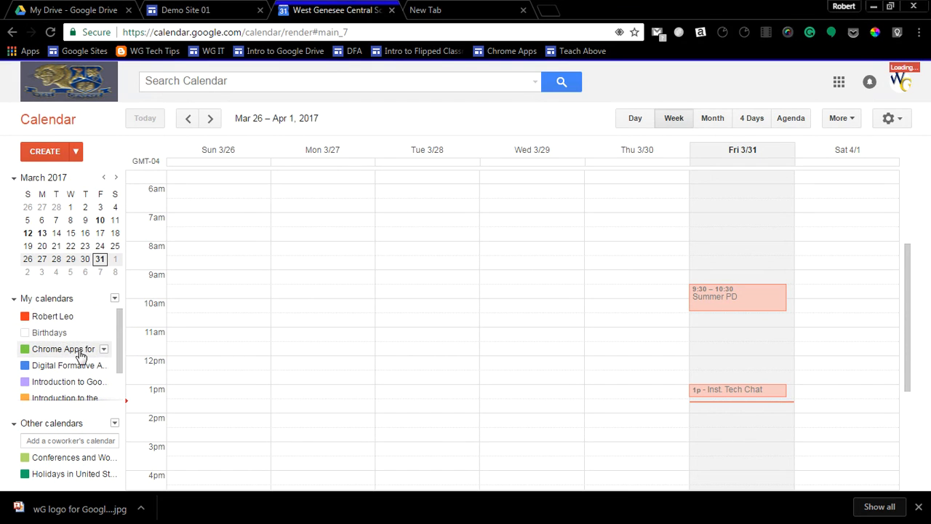
scroll(77, 369, "down", 2)
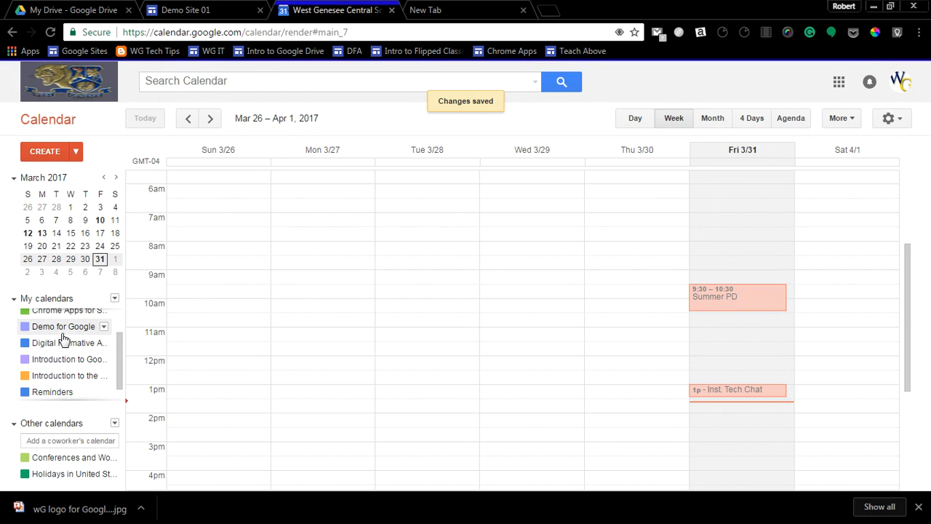
left_click(104, 326)
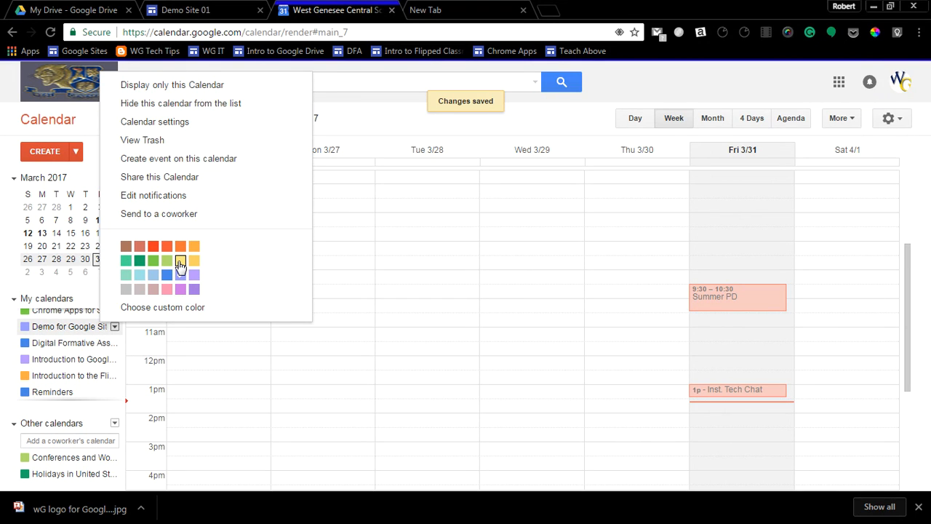
left_click(140, 262)
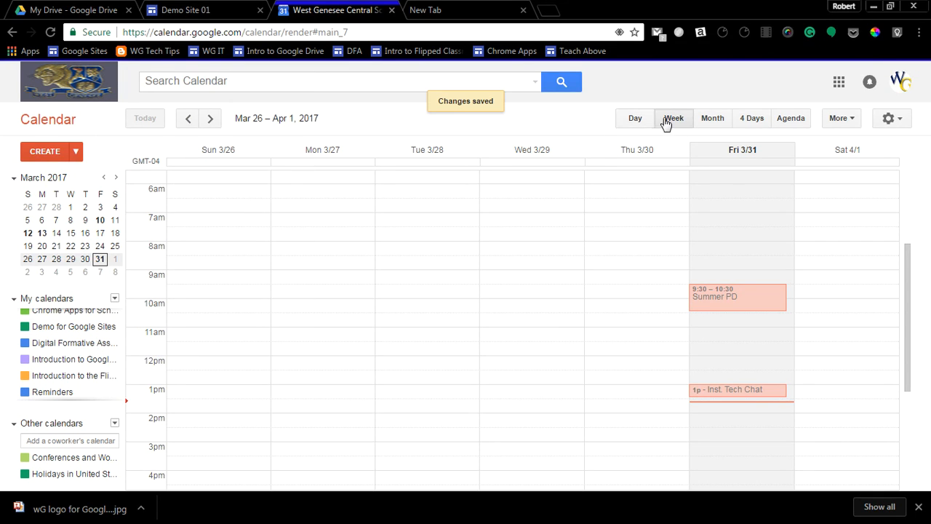
In the April 2017 month view, start an April 3 event titled "Demo event for Calendar Demo" on the Demo for Google Sites calendar.
left_click(708, 124)
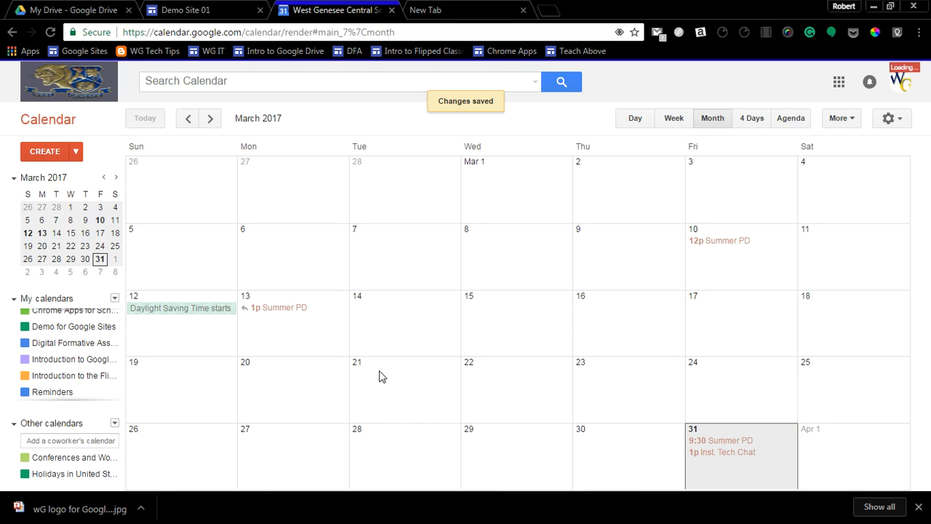
left_click(214, 122)
left_click(301, 240)
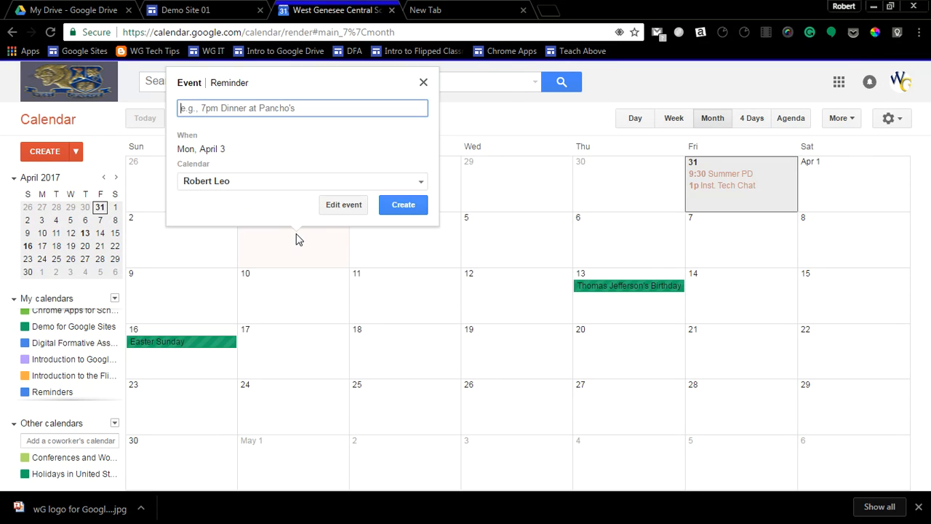
type("Demo event for Calendar Demo")
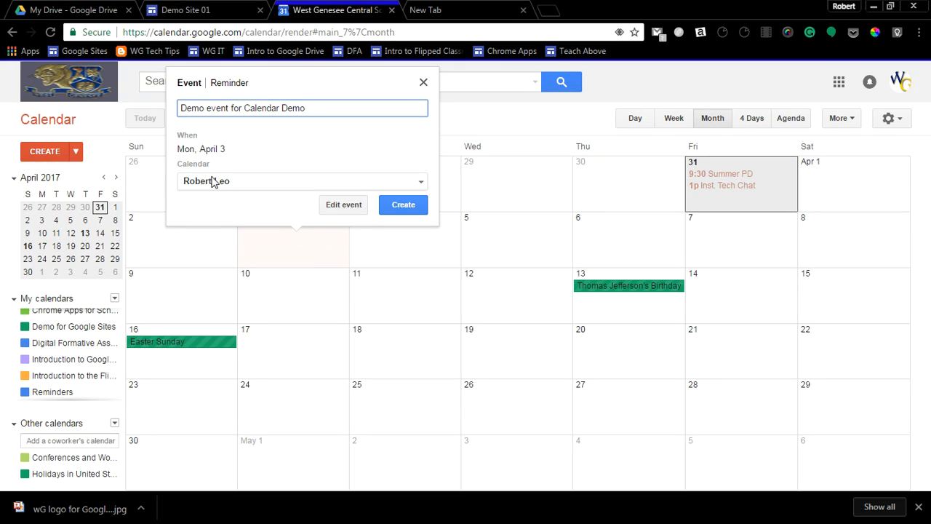
left_click(420, 183)
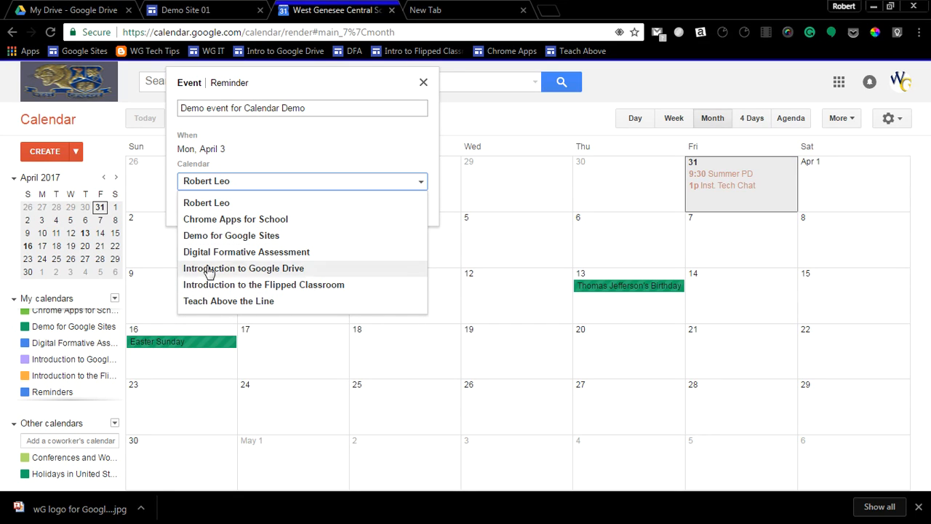
left_click(211, 241)
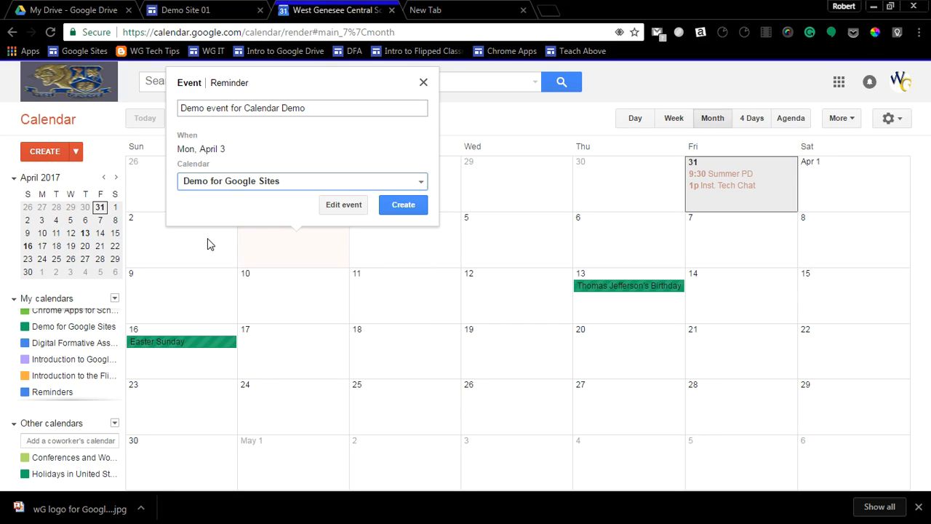
Open the event's full details and change it from all-day to a timed event from 1:00pm to 2:00pm.
left_click(341, 214)
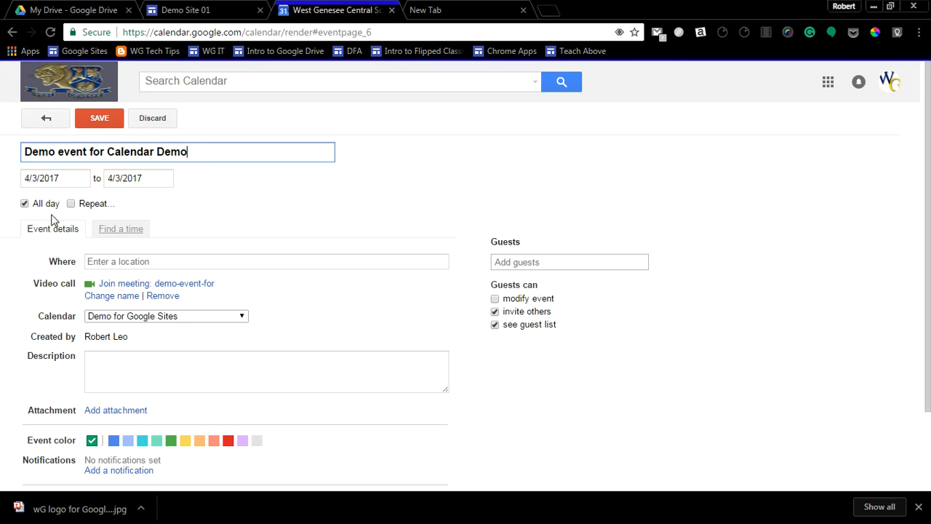
left_click(26, 204)
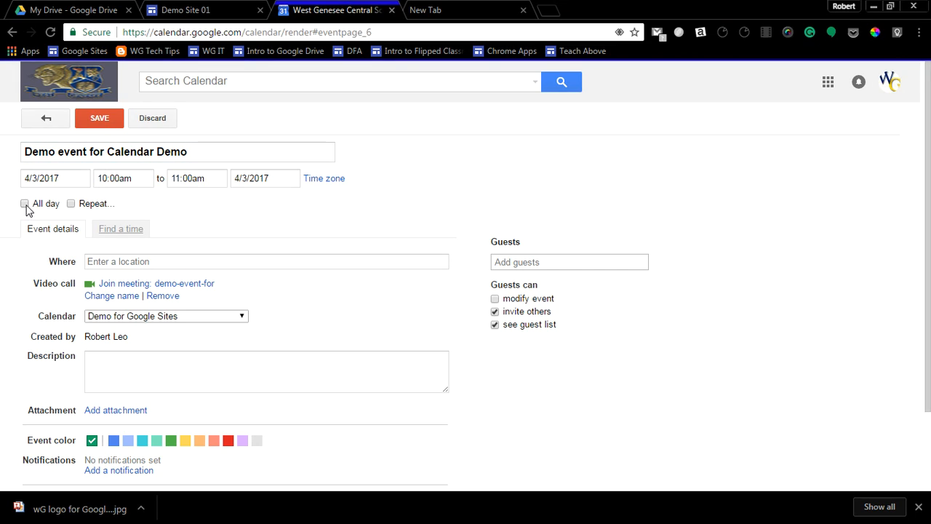
left_click(109, 179)
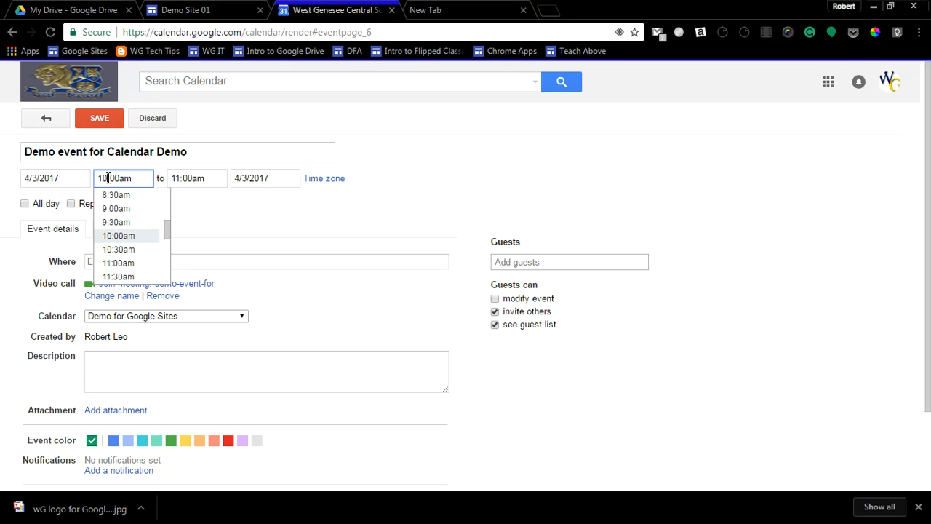
key("BackSpace")
key("BackSpace")
key("BackSpace")
type("1")
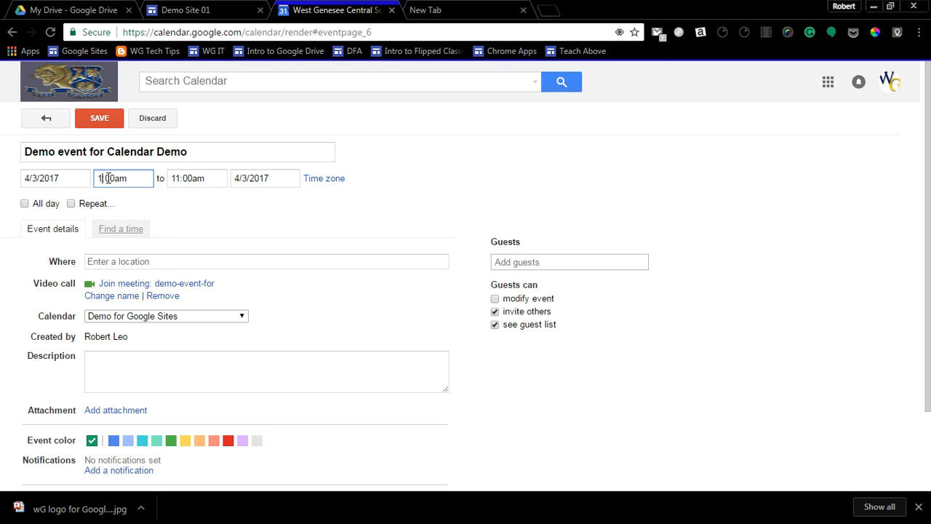
left_click(196, 180)
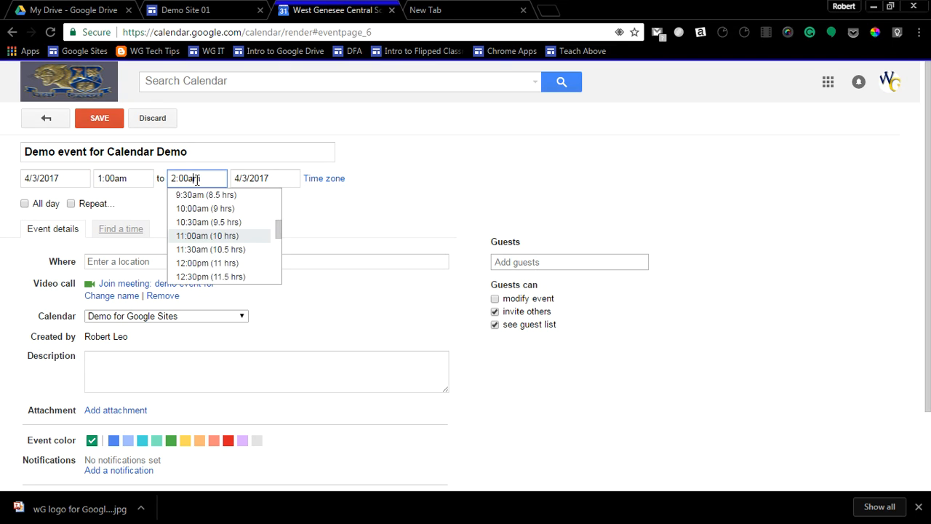
left_click(123, 179)
key("BackSpace")
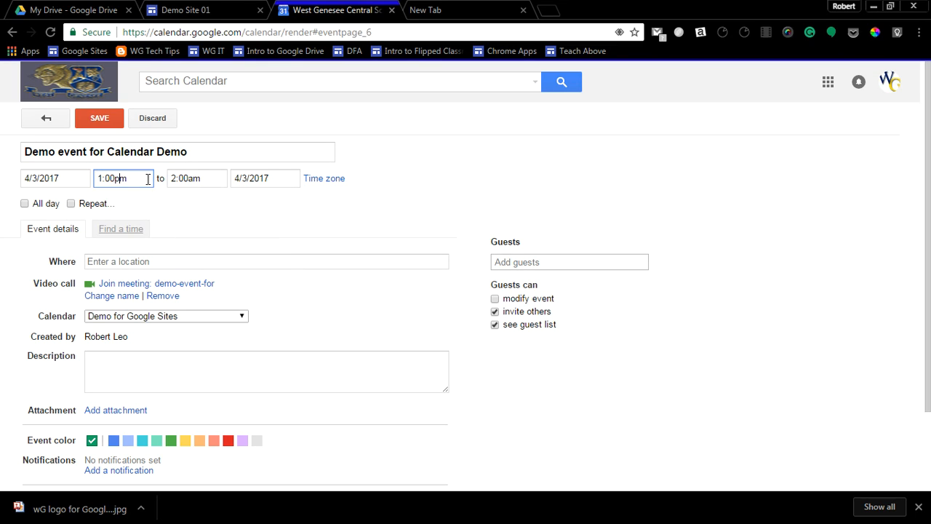
type("p")
left_click(187, 178)
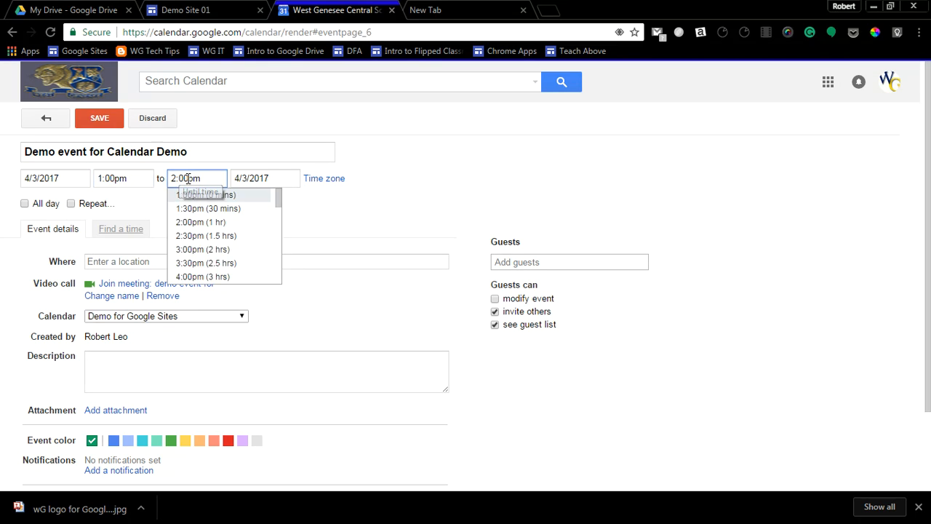
left_click(354, 229)
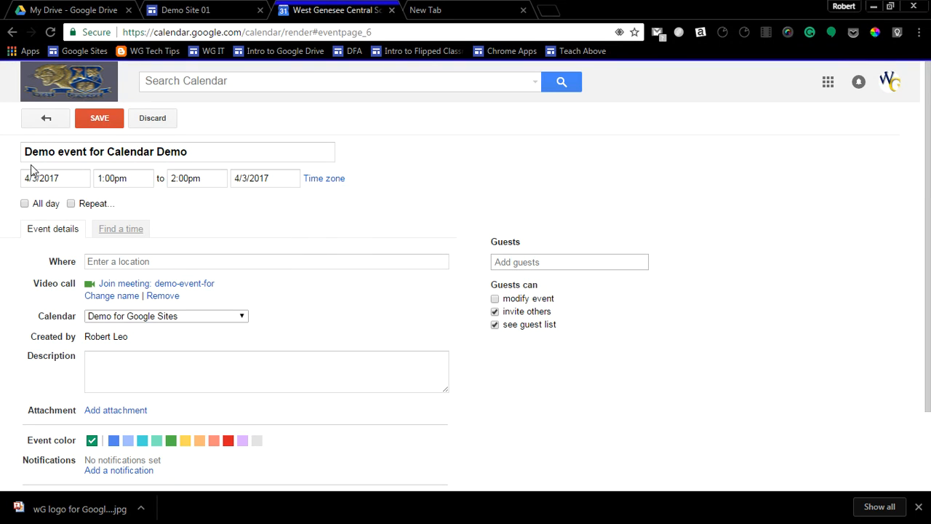
Enter "my classroom" as the event's location without choosing a suggested place.
left_click(112, 261)
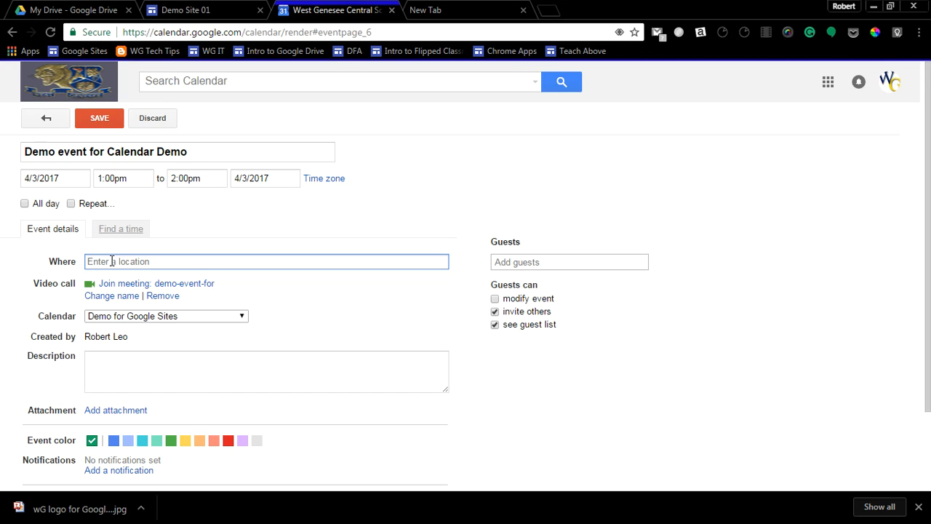
type("my classroom")
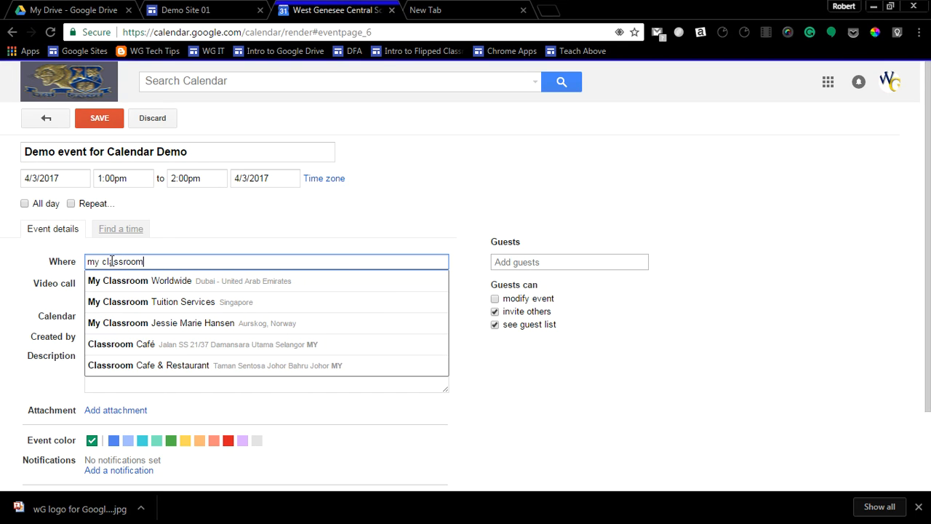
left_click(245, 245)
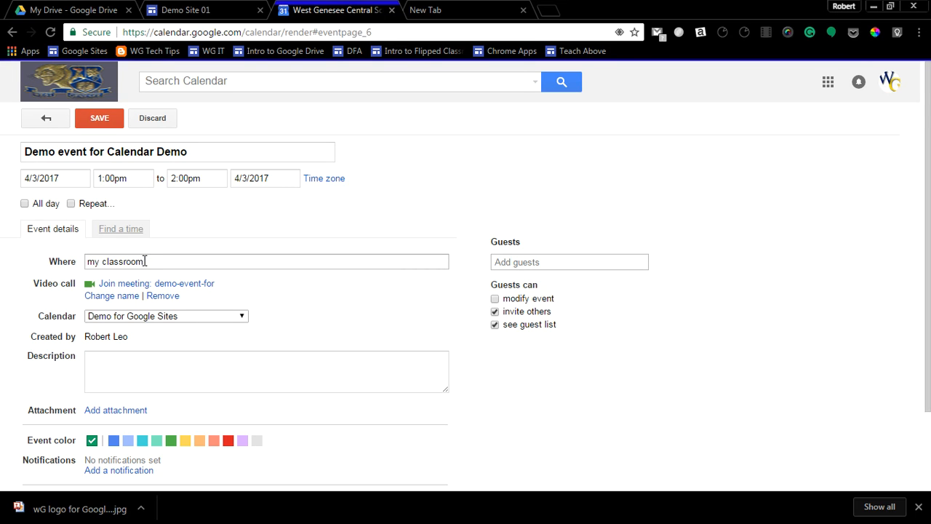
Review the remaining event options, save the event, and return to Demo Site 01 in Google Sites.
scroll(123, 287, "down", 1)
left_click(109, 299)
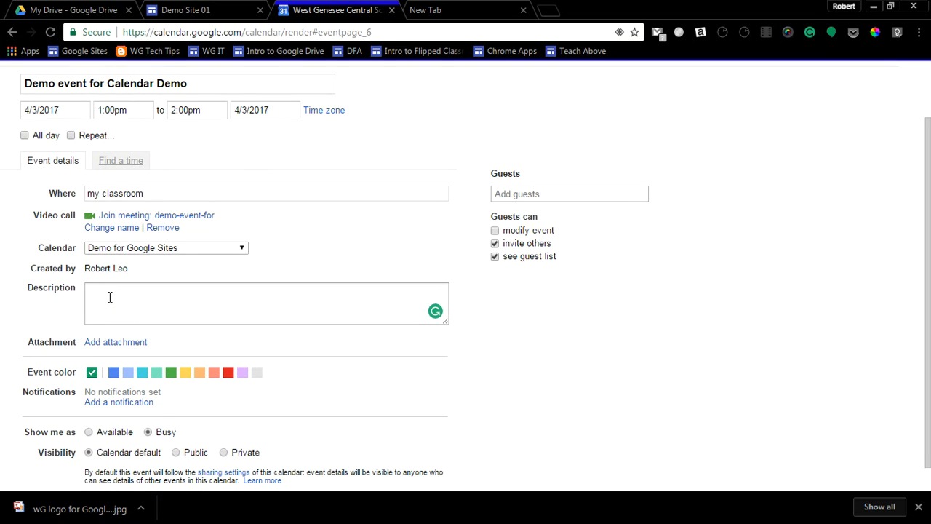
scroll(109, 305, "down", 1)
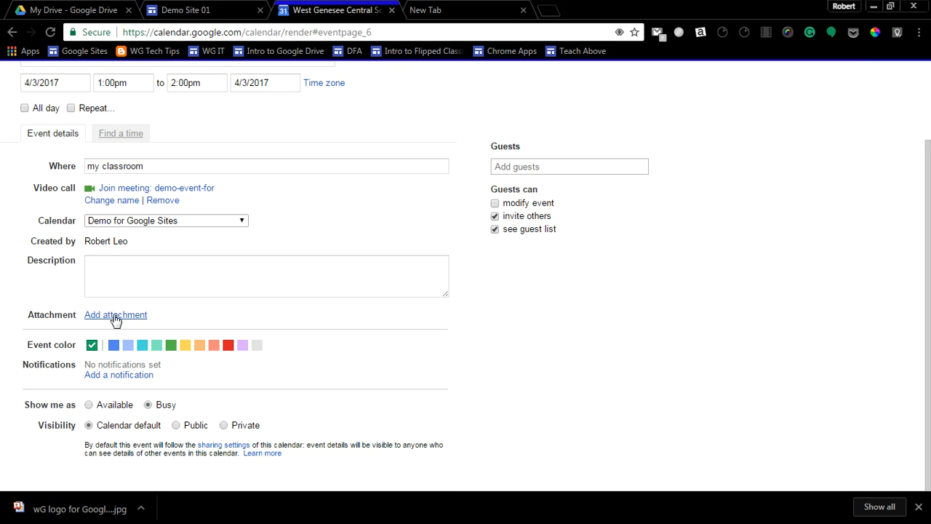
scroll(110, 319, "up", 2)
left_click(108, 121)
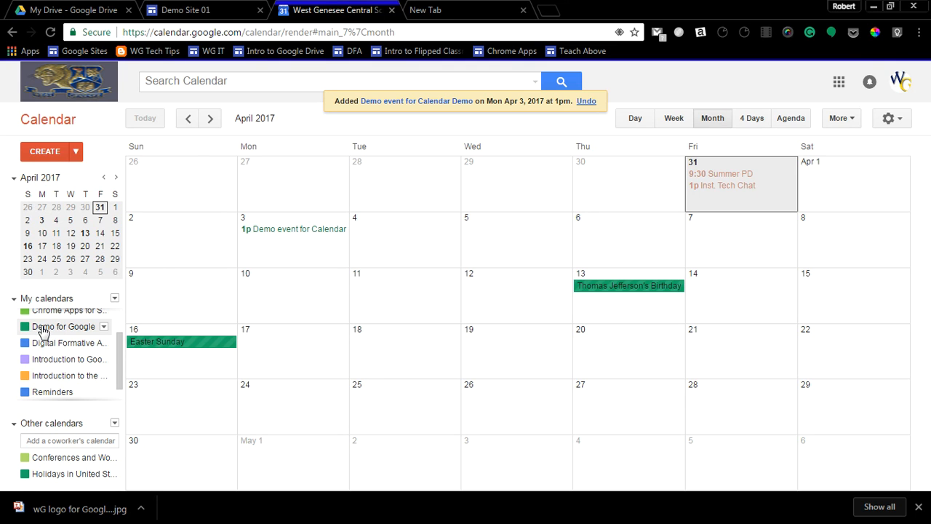
left_click(189, 10)
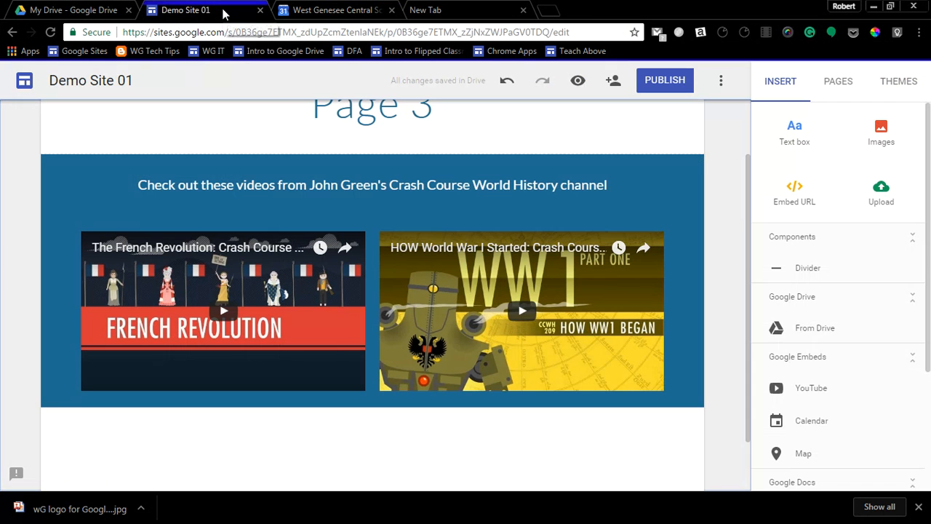
Insert the Demo for Google Sites calendar into Page 3 below the two videos.
left_click(811, 419)
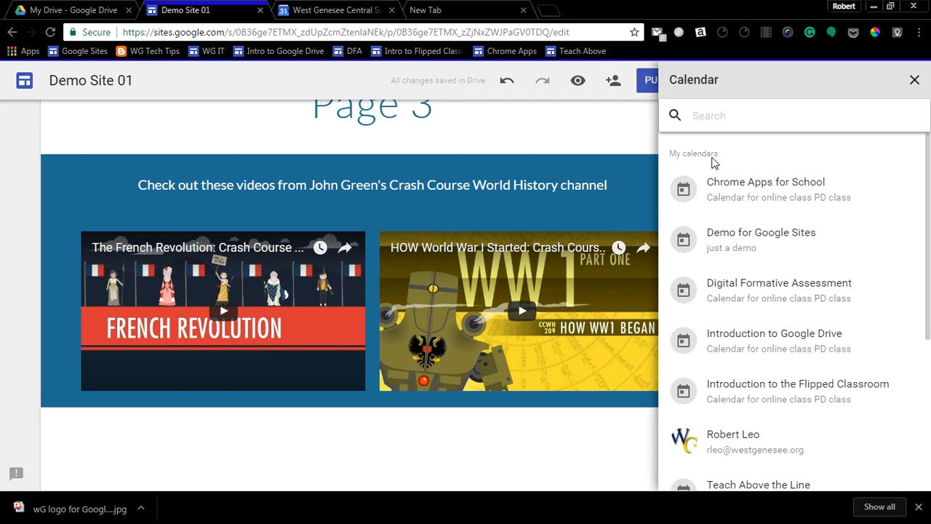
left_click(724, 232)
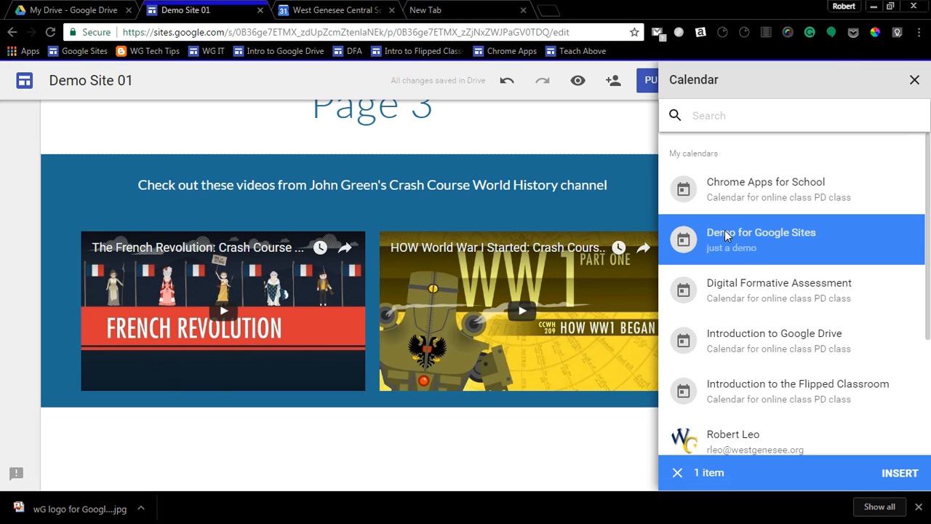
left_click(898, 473)
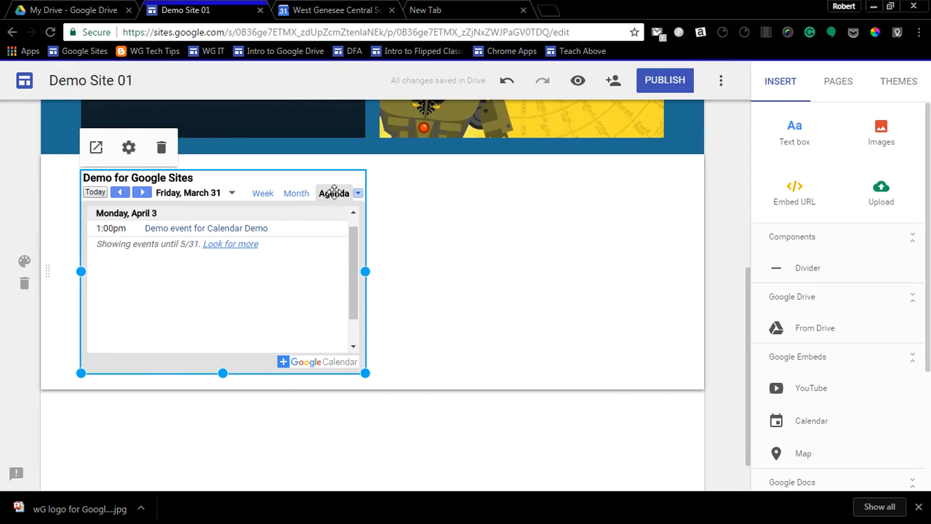
Set the embedded calendar's view mode to Month and enlarge it to span the full width of both videos.
left_click(129, 148)
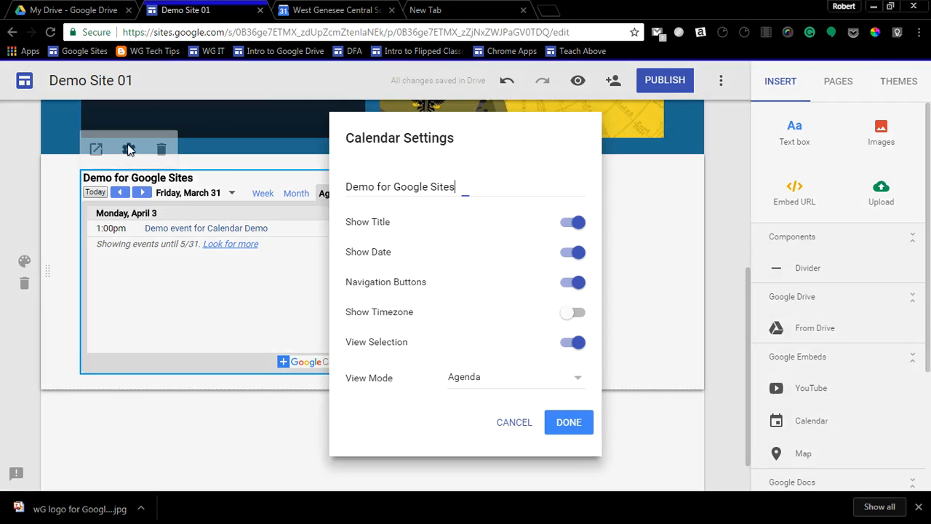
left_click(580, 382)
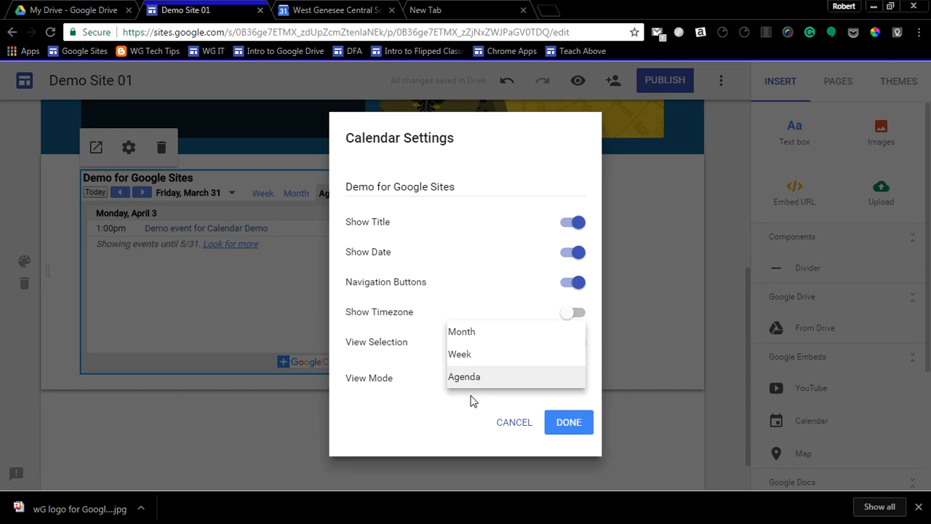
left_click(471, 338)
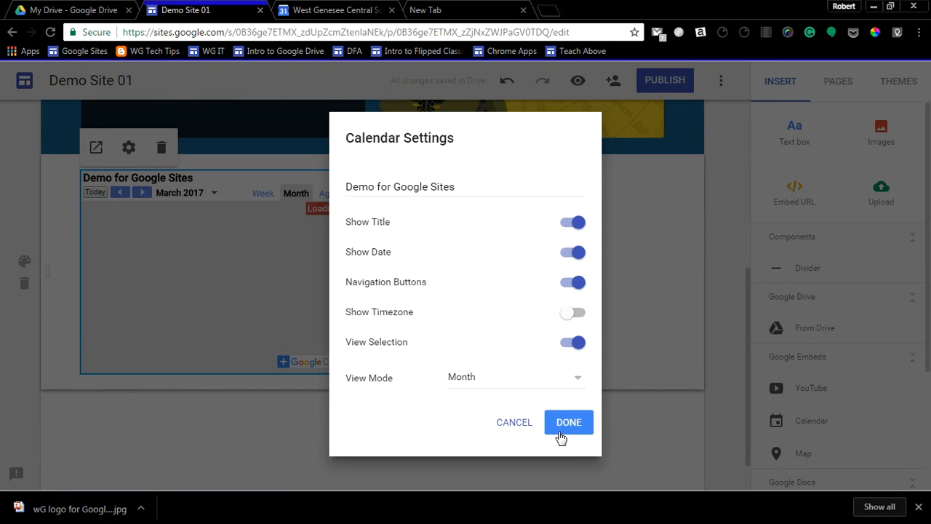
left_click(571, 428)
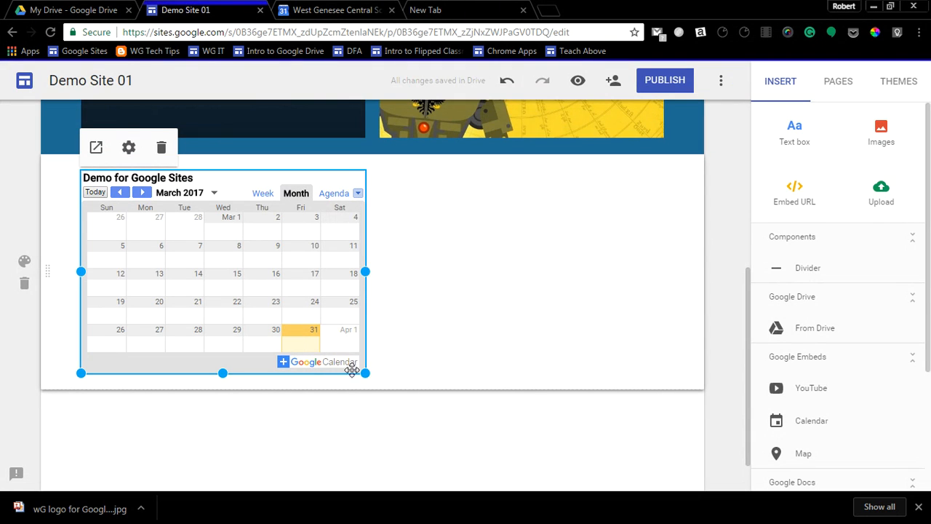
left_click_drag(365, 373, 672, 426)
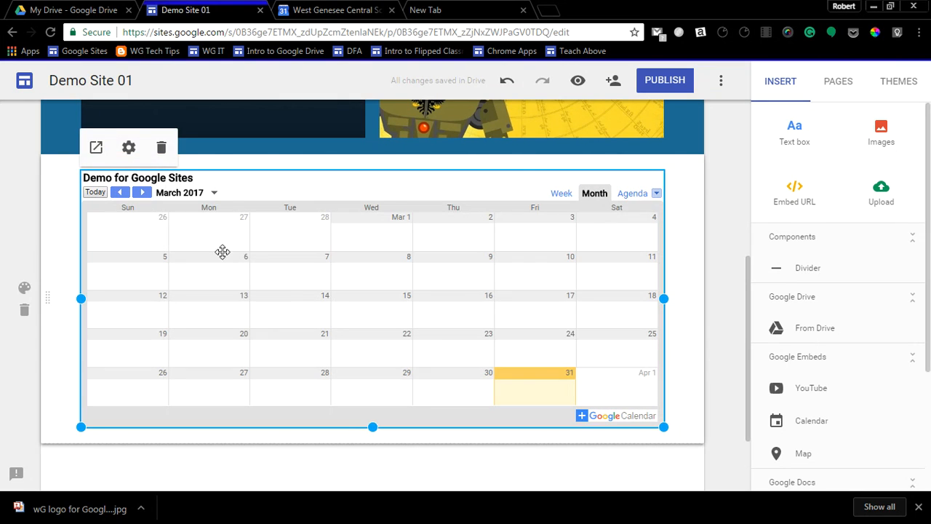
Preview Page 3, check the April 3 demo event's details in the embedded calendar's April 2017 view, and exit the preview.
left_click(578, 81)
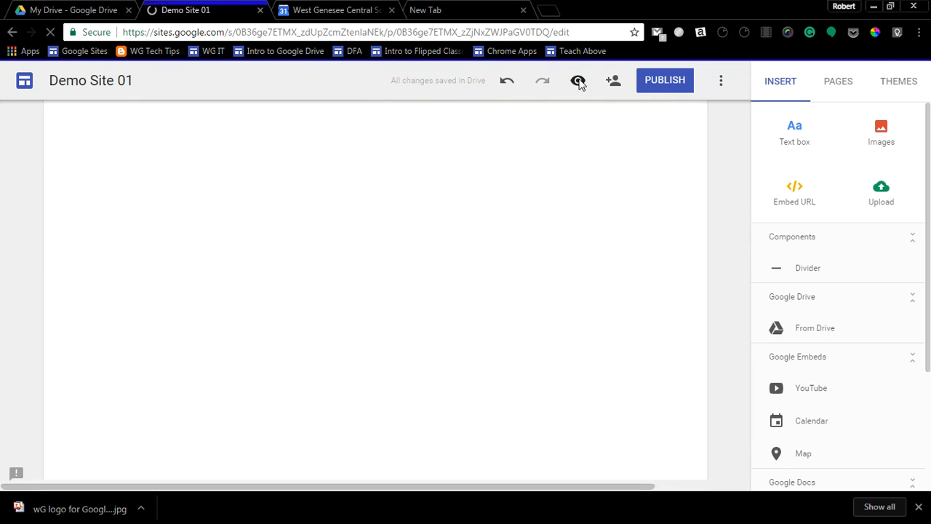
scroll(486, 218, "down", 4)
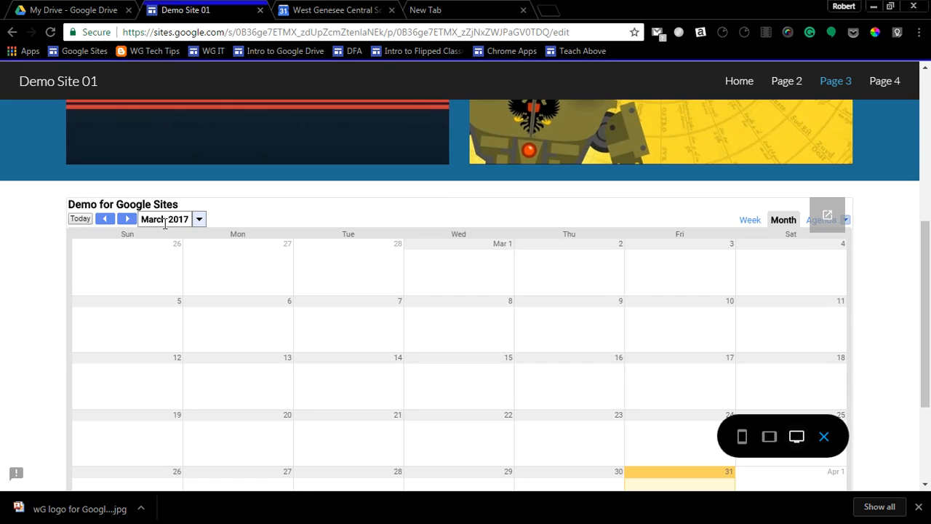
left_click(126, 219)
scroll(216, 262, "down", 1)
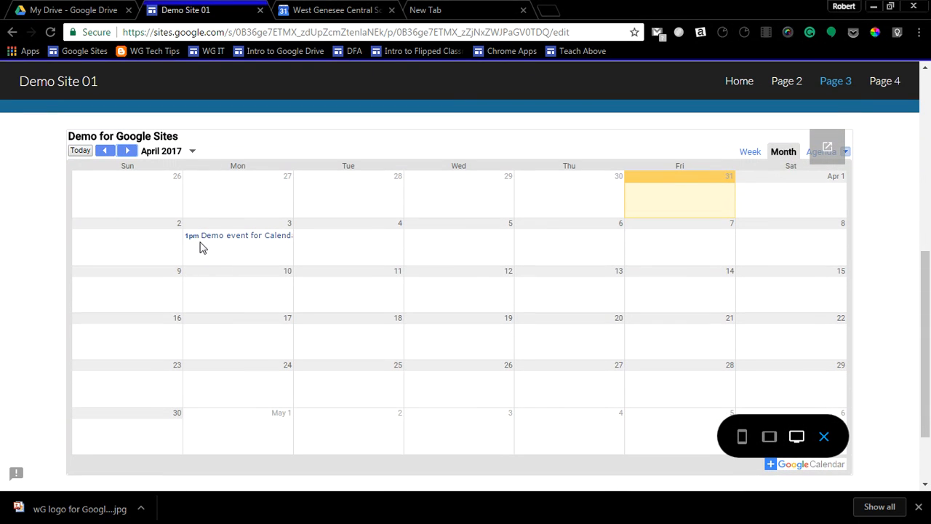
left_click(248, 240)
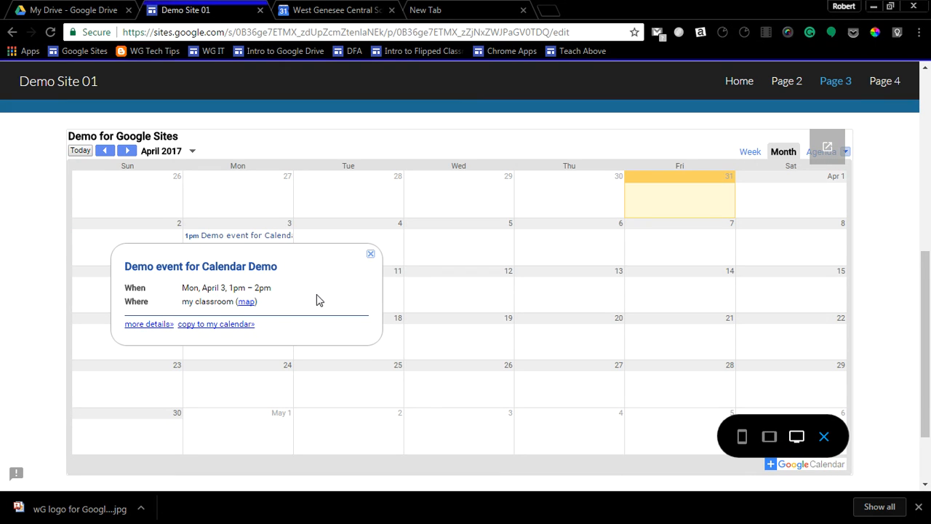
left_click(371, 256)
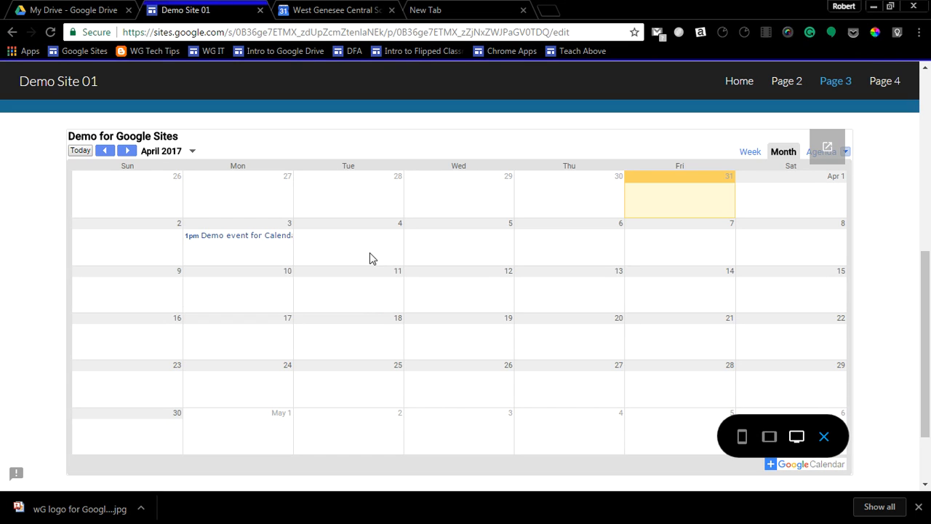
left_click(824, 437)
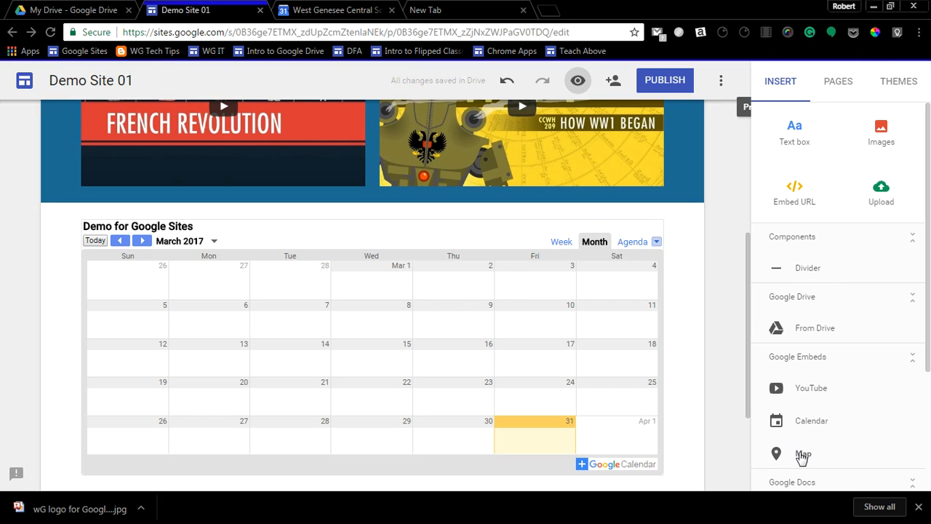
Switch to Google Drive and create a new Google My Maps map.
left_click(73, 10)
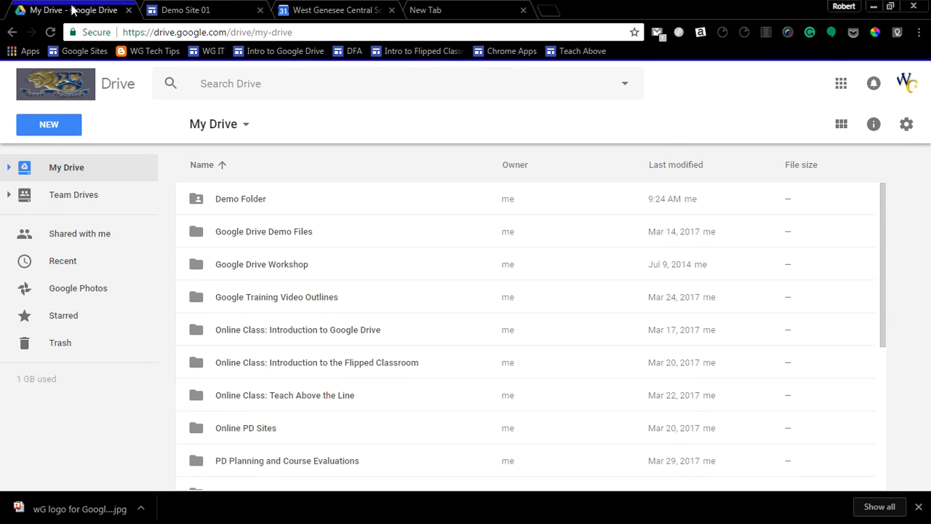
left_click(53, 132)
mouse_move(60, 311)
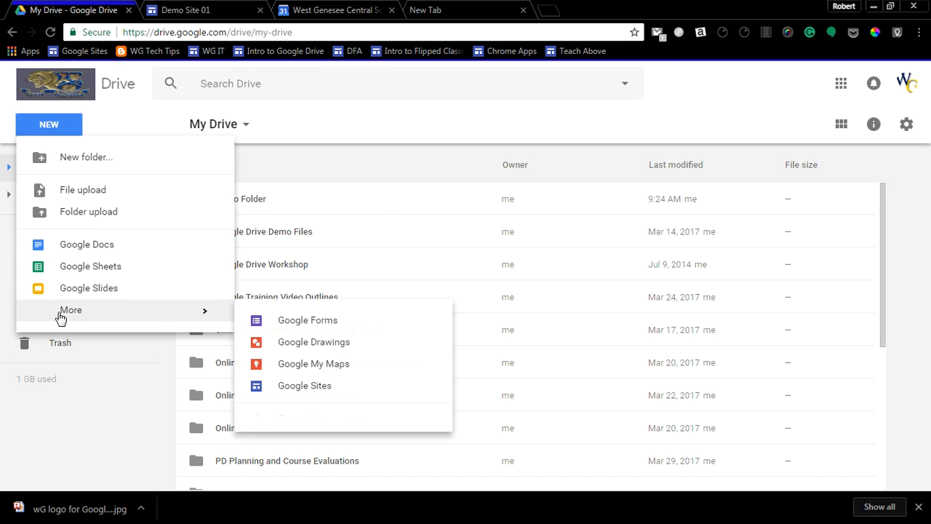
left_click(322, 369)
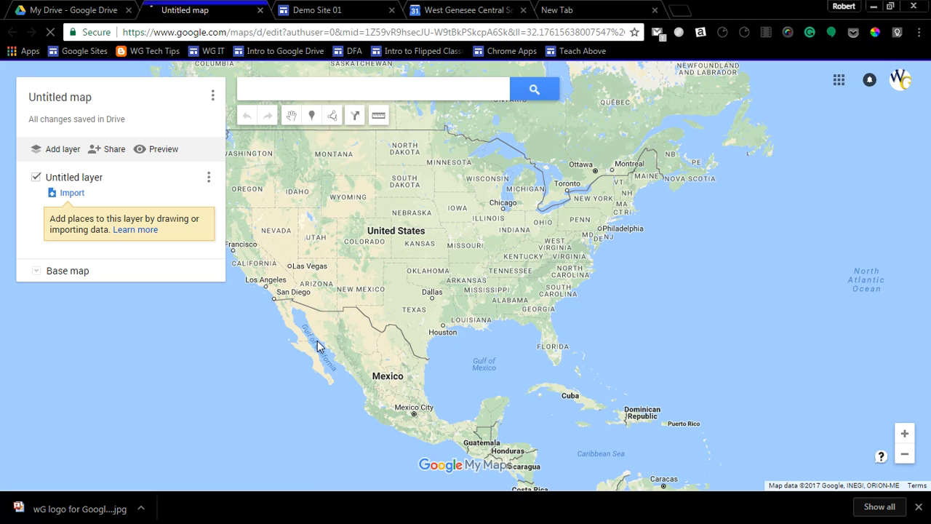
Title the map "Allies of WWII" and save it with the description "Map of US, UK, and USSR".
left_click(83, 97)
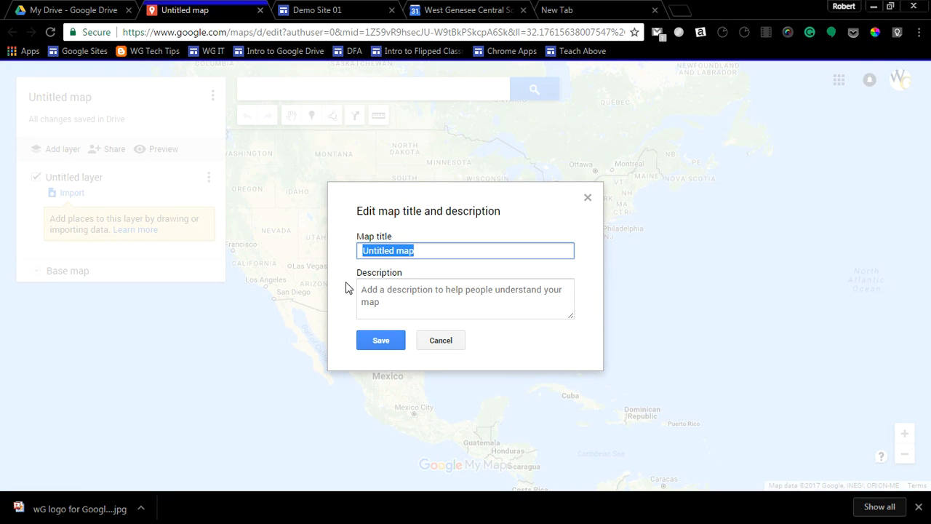
type("Allies of WWII")
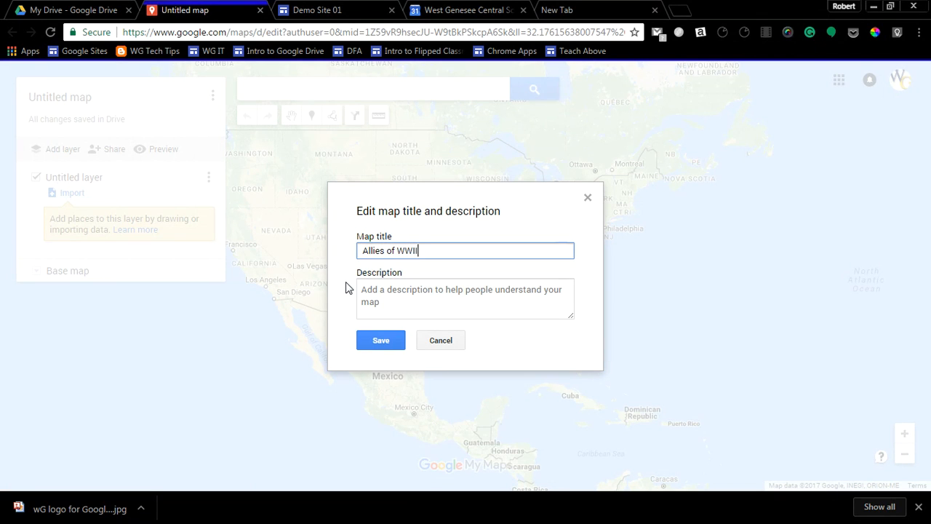
left_click(377, 290)
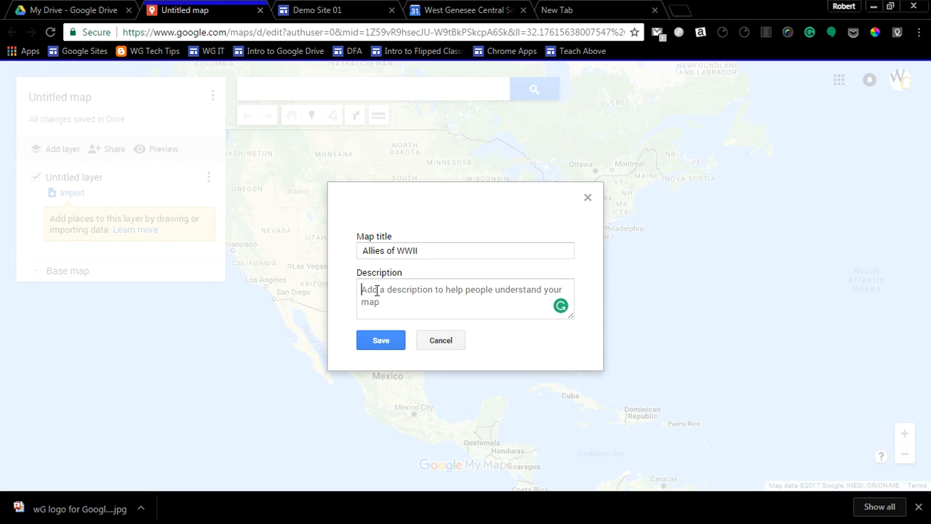
type("Map of")
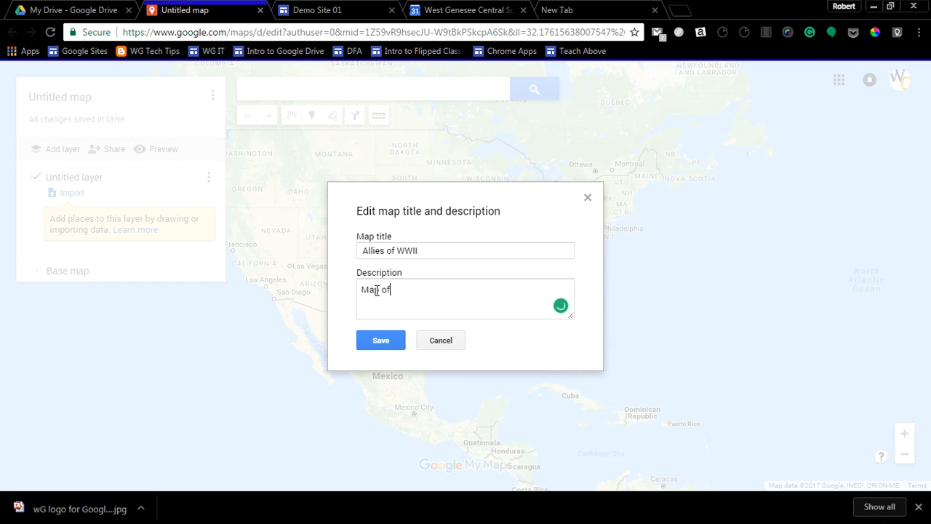
type(" US")
type(", UK, and USSR")
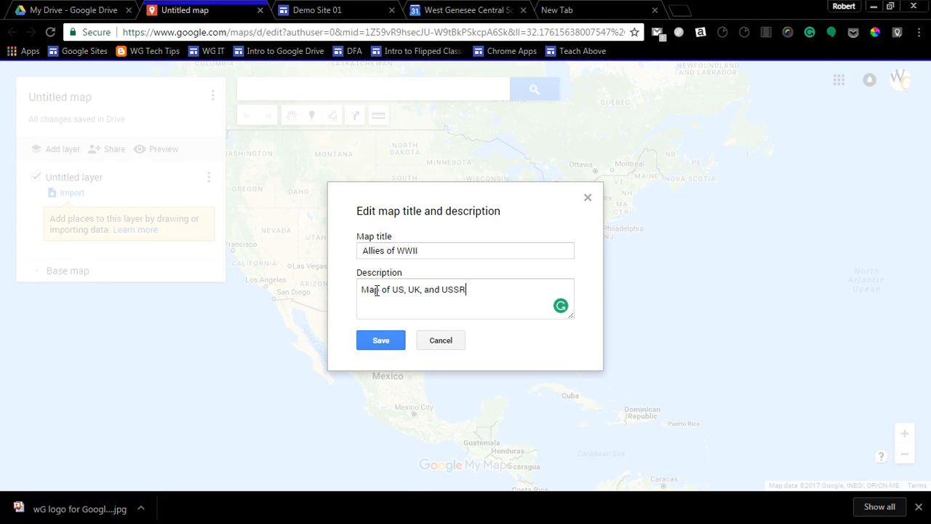
left_click(387, 343)
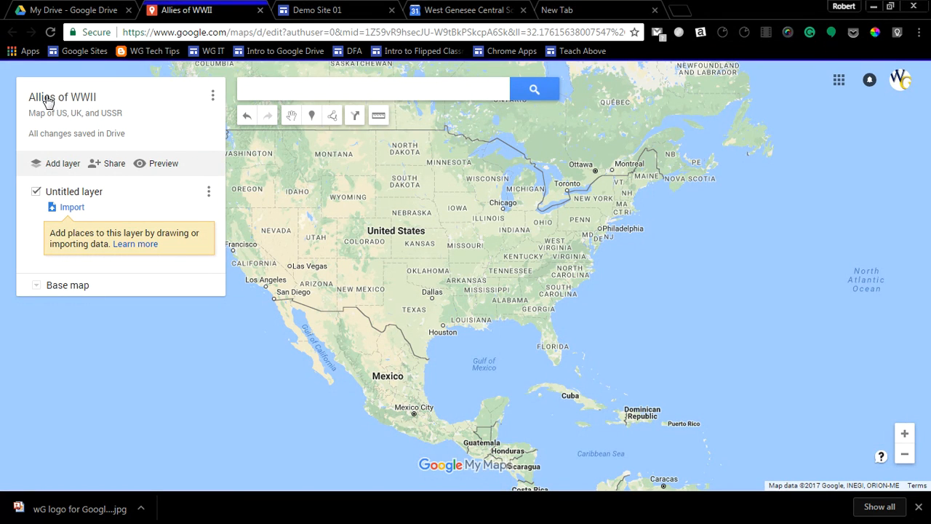
Try to locate USSR on the map using the suggested place in Moscow, Russia, and close its details.
left_click(269, 91)
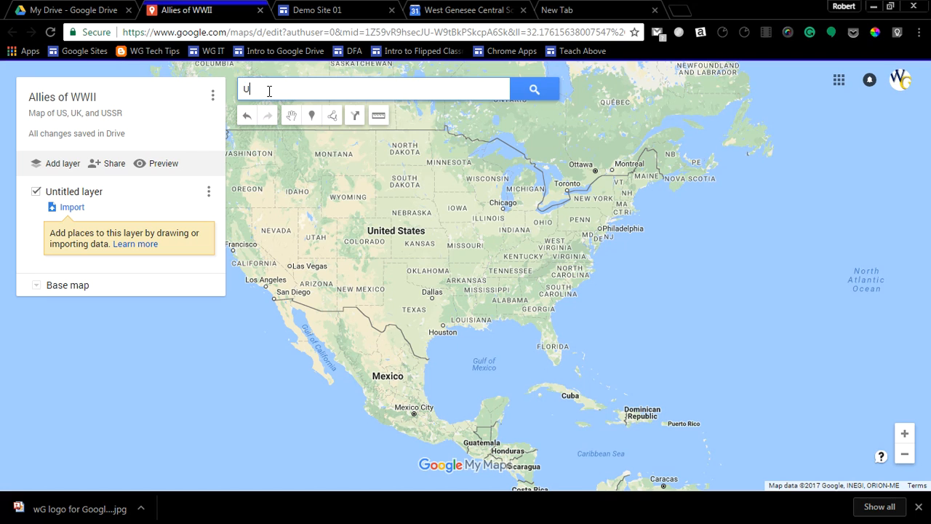
type("SSR")
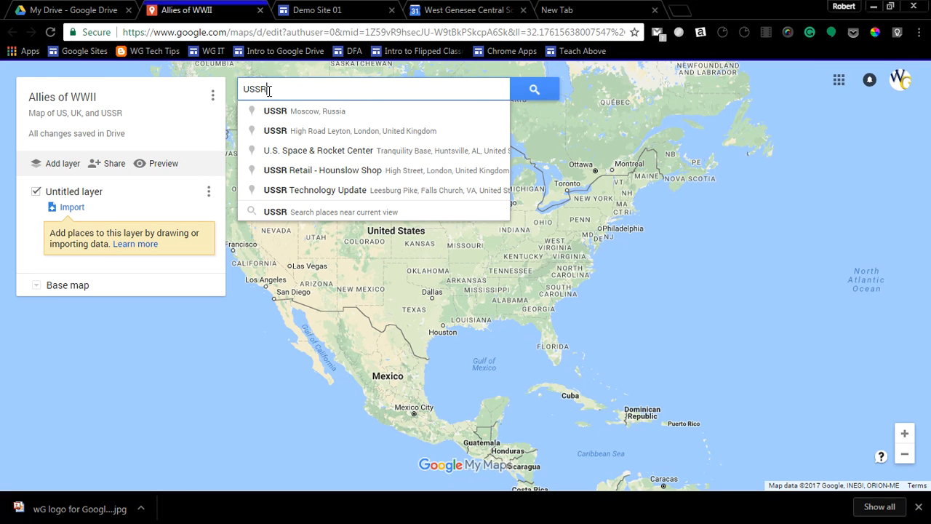
left_click(251, 110)
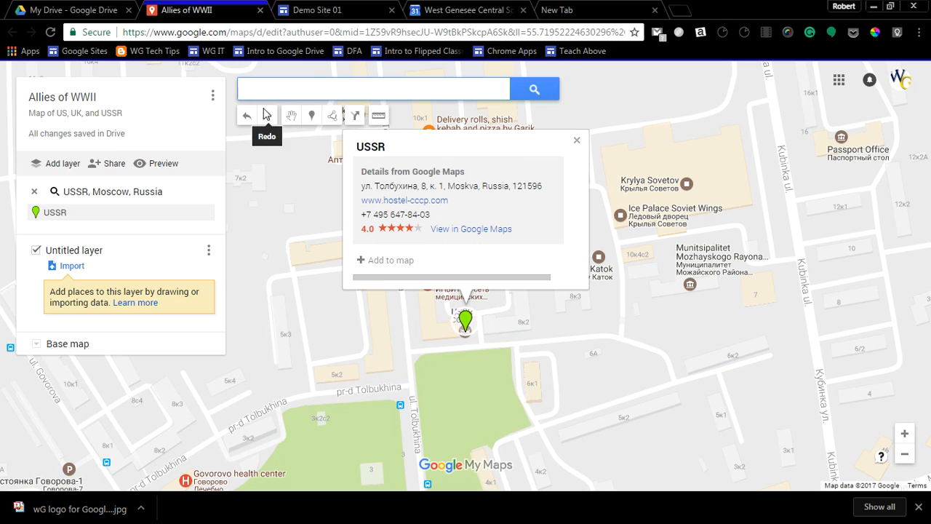
left_click(576, 140)
Search the map for Russia and add the country as a marker to the untitled layer.
left_click(272, 90)
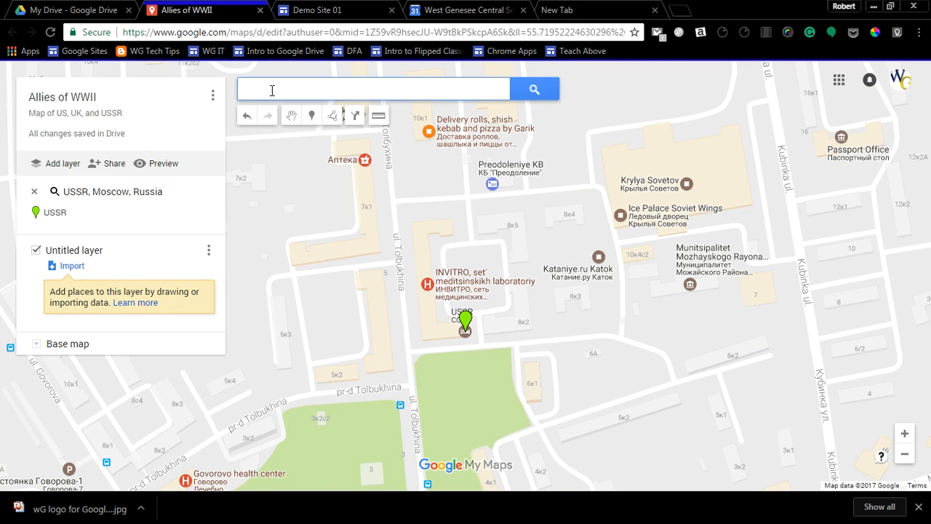
type("Rusia")
key("Return")
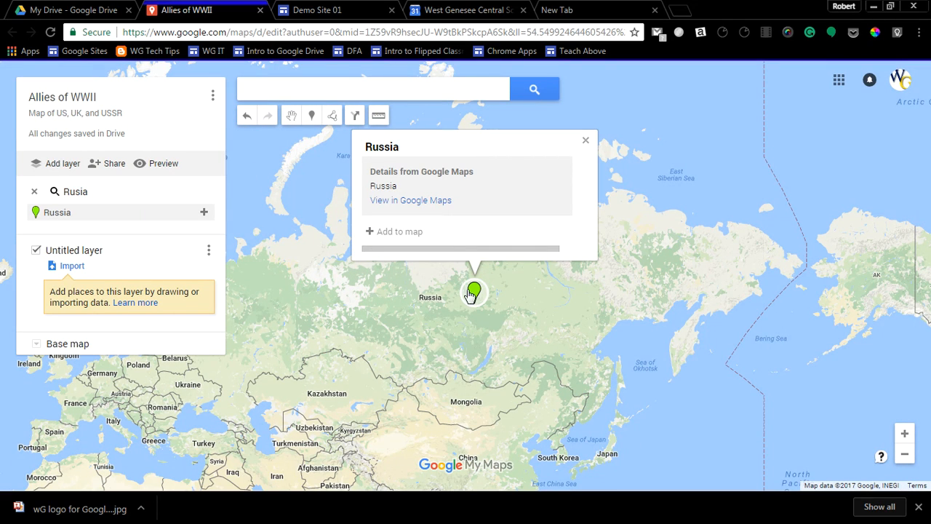
left_click(372, 234)
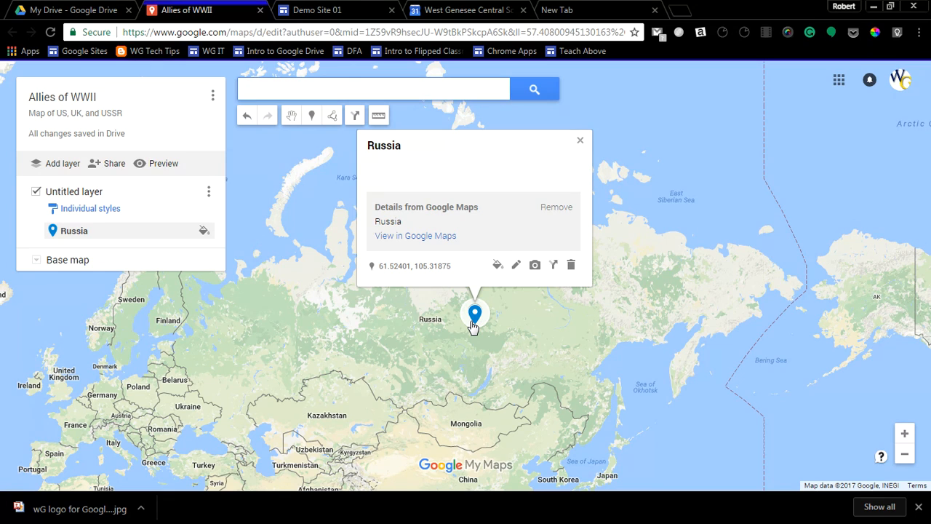
Rename the Russia marker to "USSR" and attach a black-and-white Josef Stalin portrait found with Google Image Search.
left_click(517, 266)
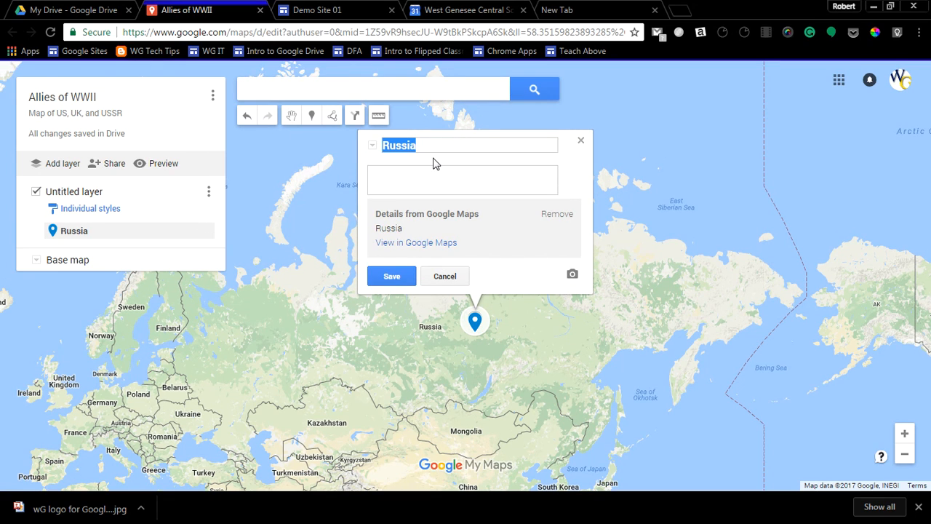
type("USSR")
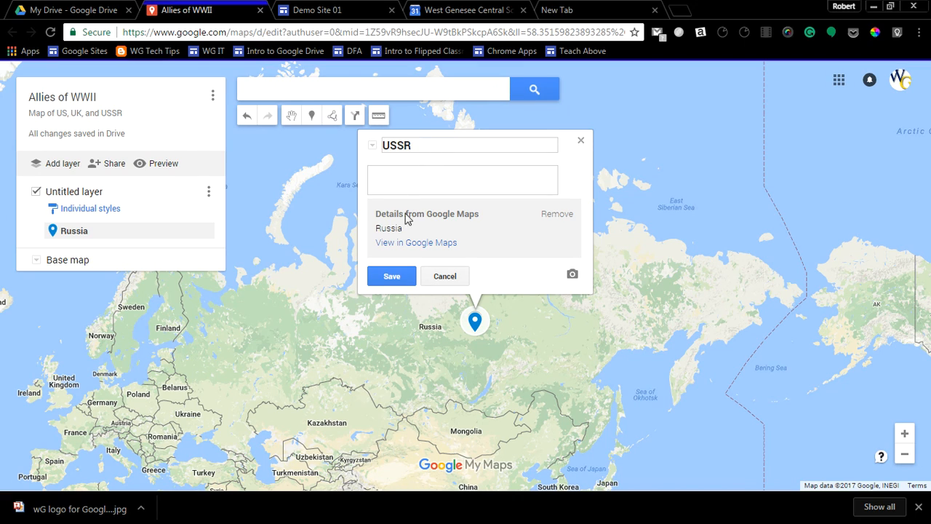
left_click(573, 276)
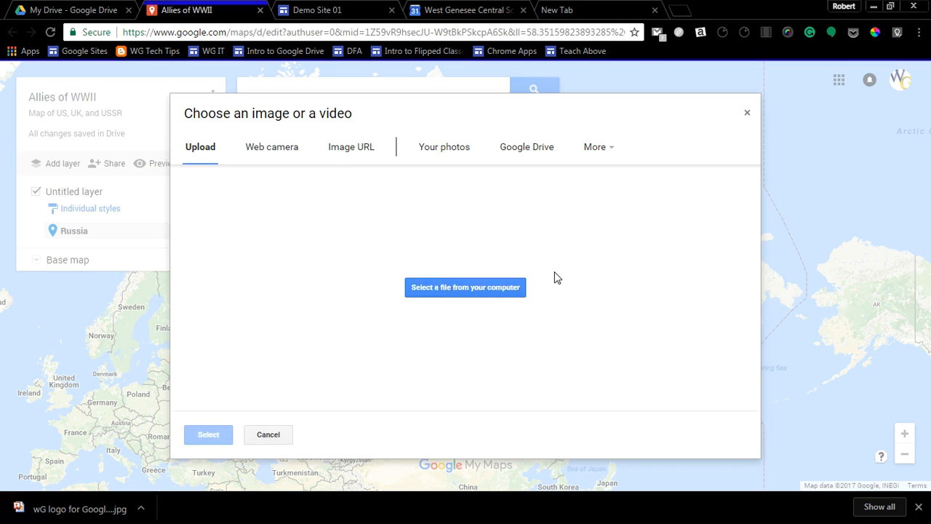
left_click(609, 147)
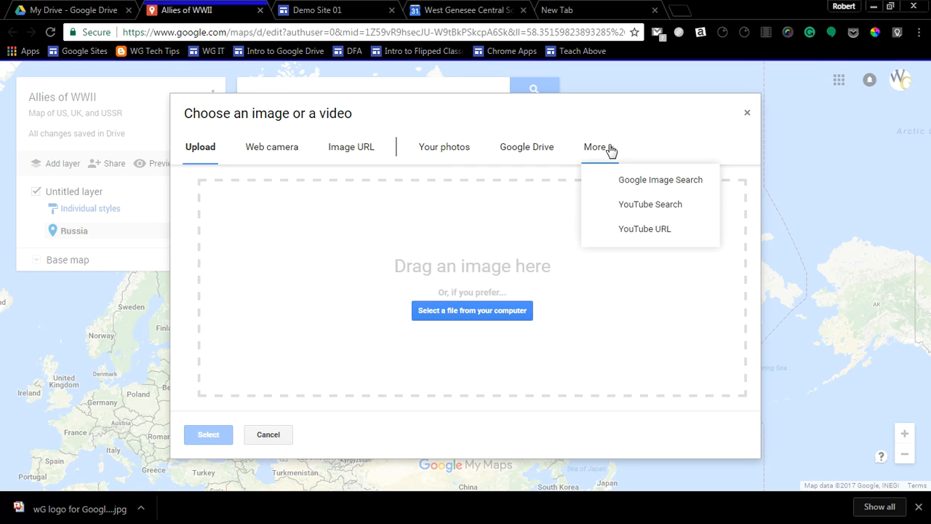
left_click(621, 184)
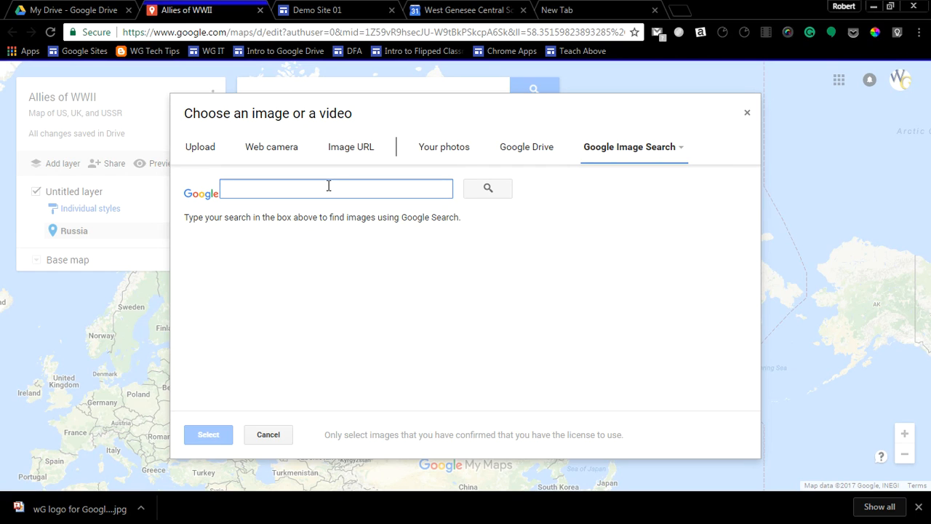
type("Josef Stalin")
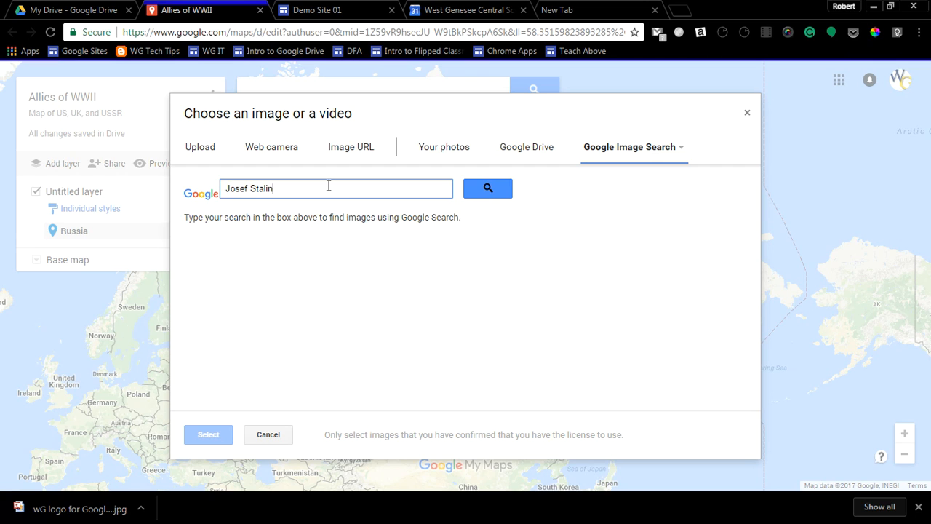
key("Return")
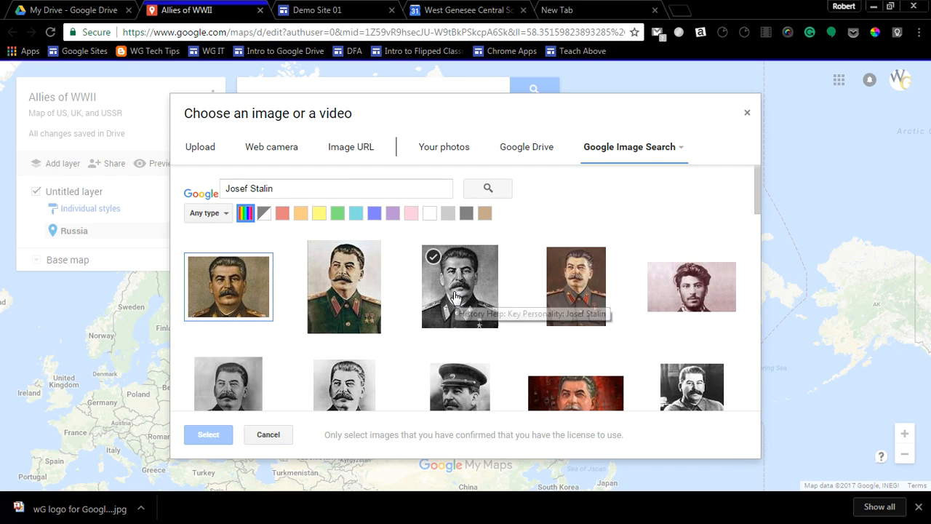
left_click(457, 293)
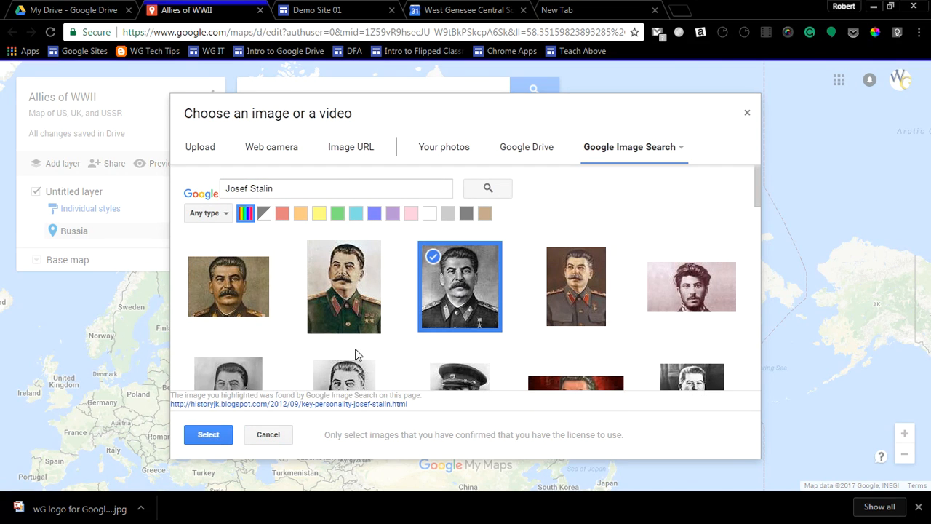
left_click(215, 438)
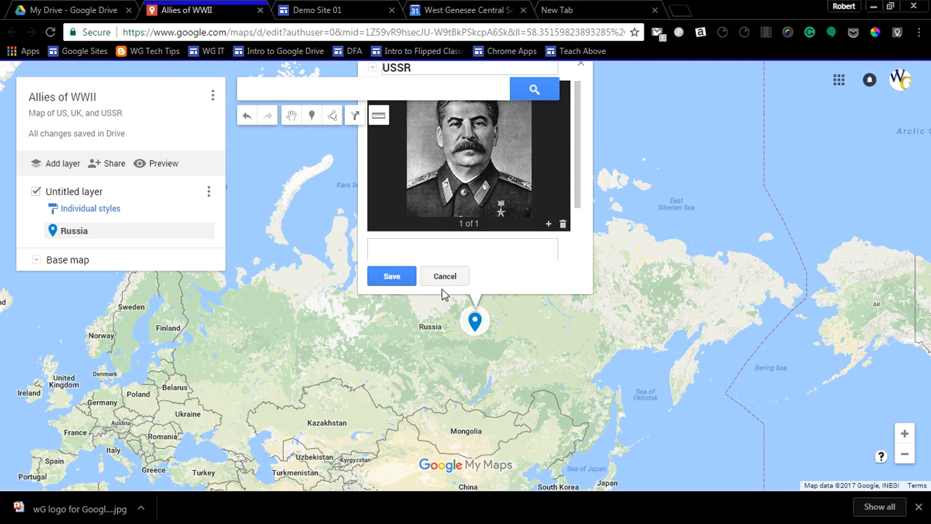
Give the USSR marker the description "Josef Stalin was the leader of the USSR during WWII." and save it.
left_click_drag(580, 202, 574, 178)
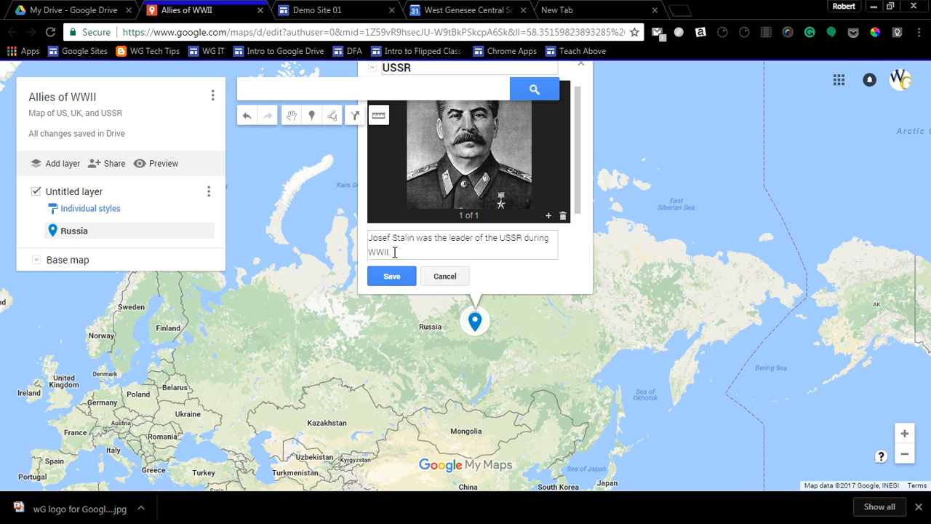
left_click(395, 276)
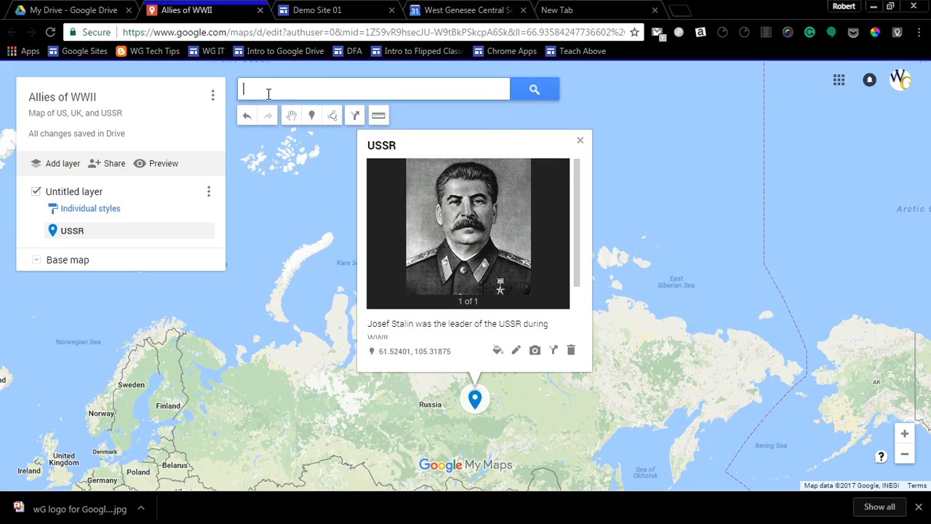
Search the map for United Kingdom and add the country as a marker to the untitled layer.
type("United Kingdom")
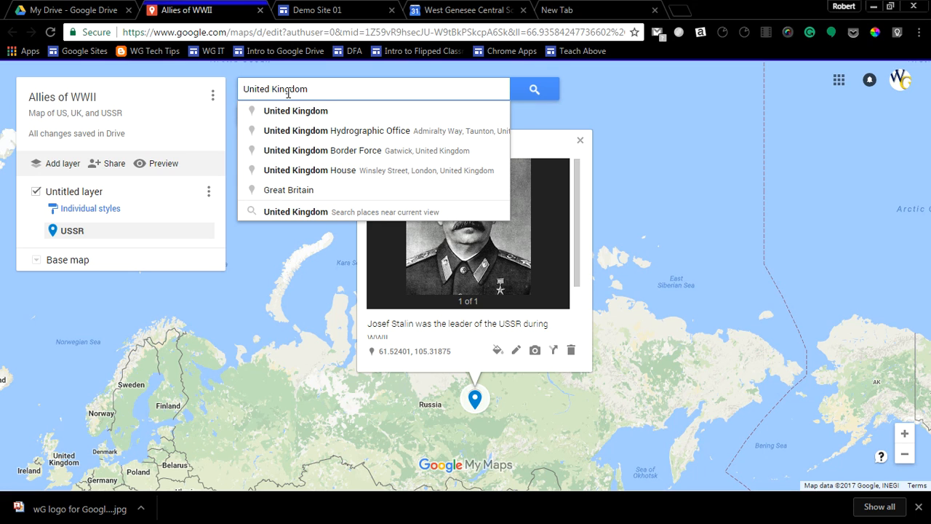
left_click(320, 111)
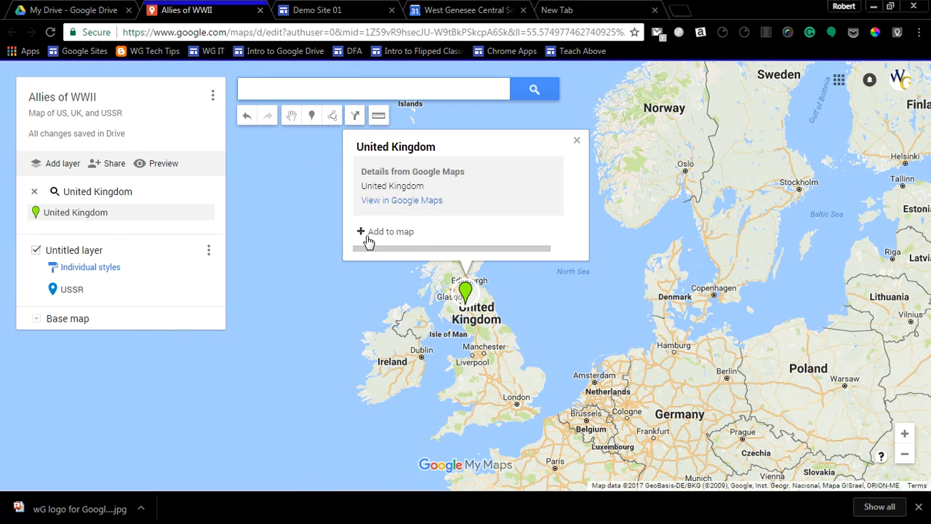
left_click(368, 233)
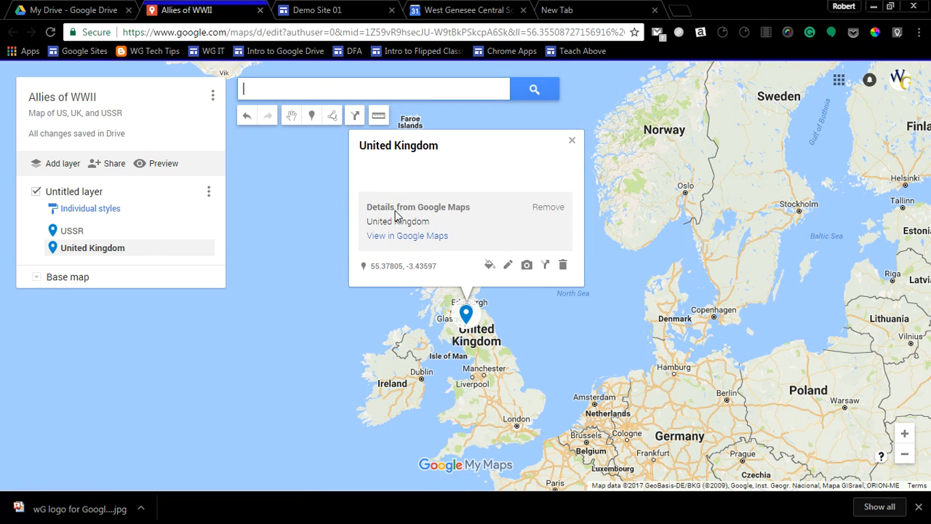
Describe the United Kingdom marker as "Winston Churchill led the UK during WWII.", attach the first image from a "churchill" image search, and save it.
left_click(508, 265)
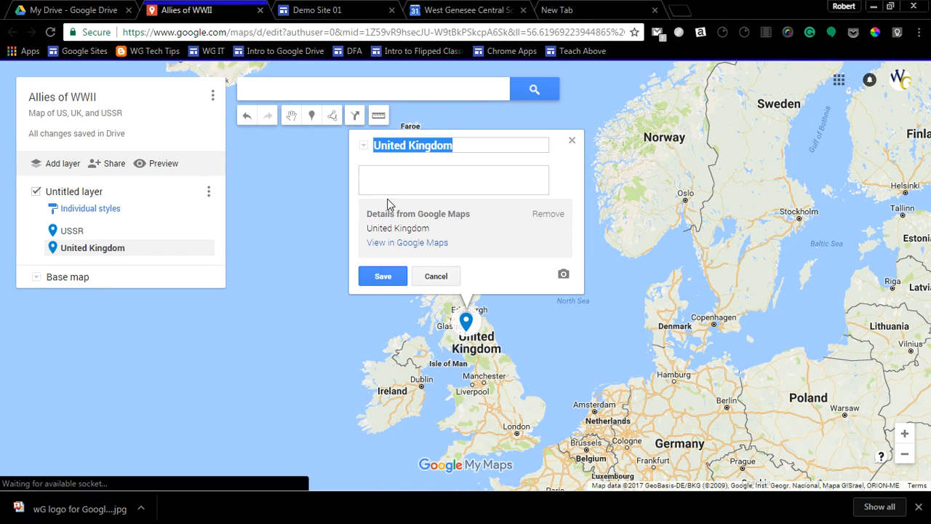
left_click(379, 173)
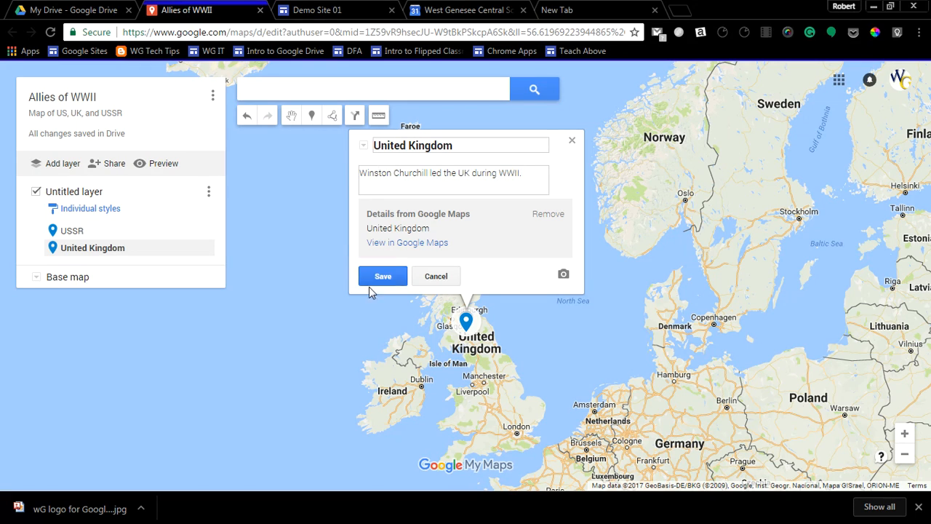
left_click(563, 275)
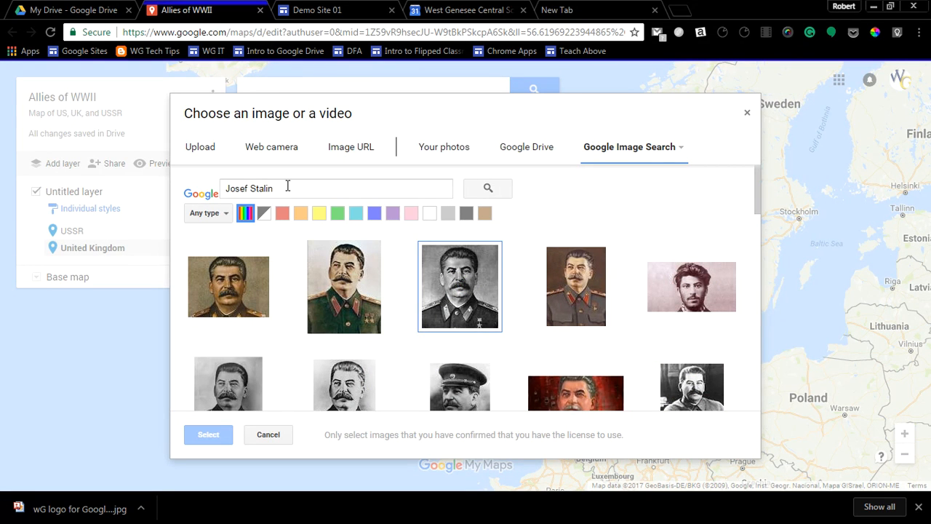
type("churchi")
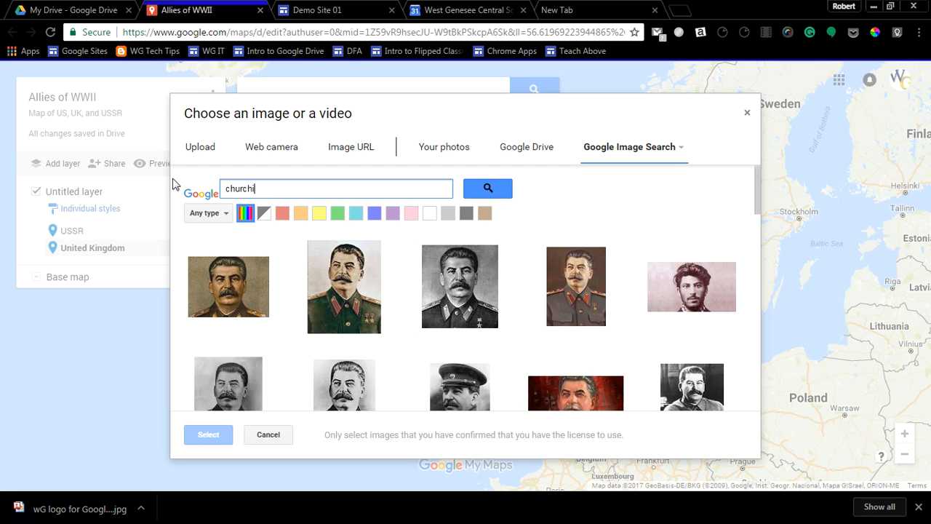
type("ll")
key("Return")
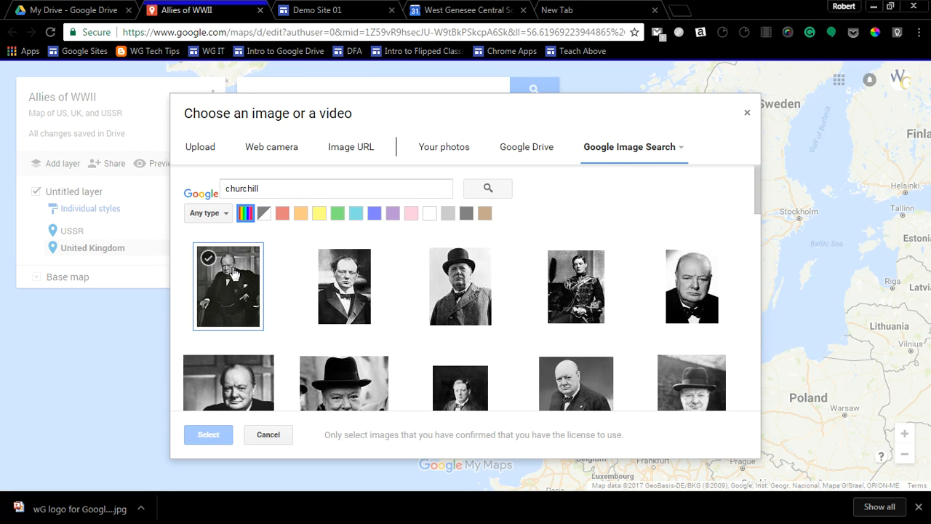
left_click(233, 274)
left_click(208, 435)
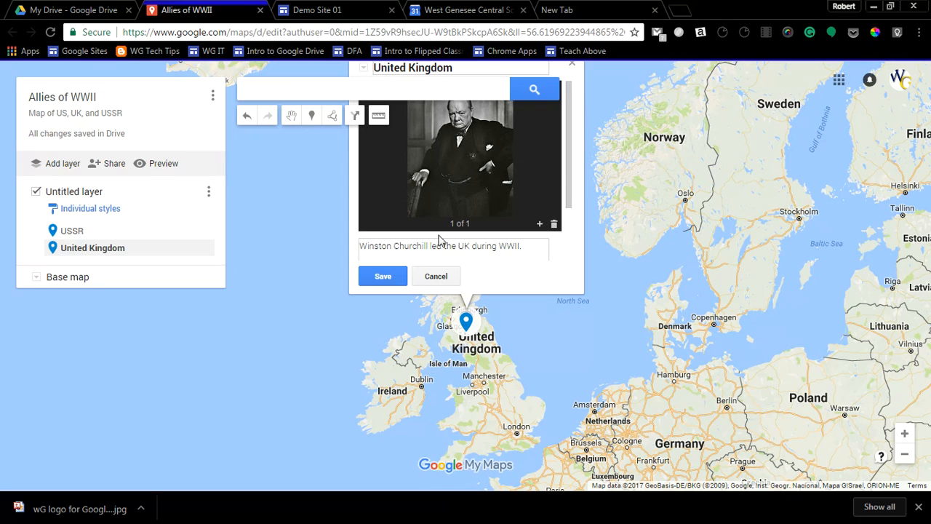
left_click(383, 276)
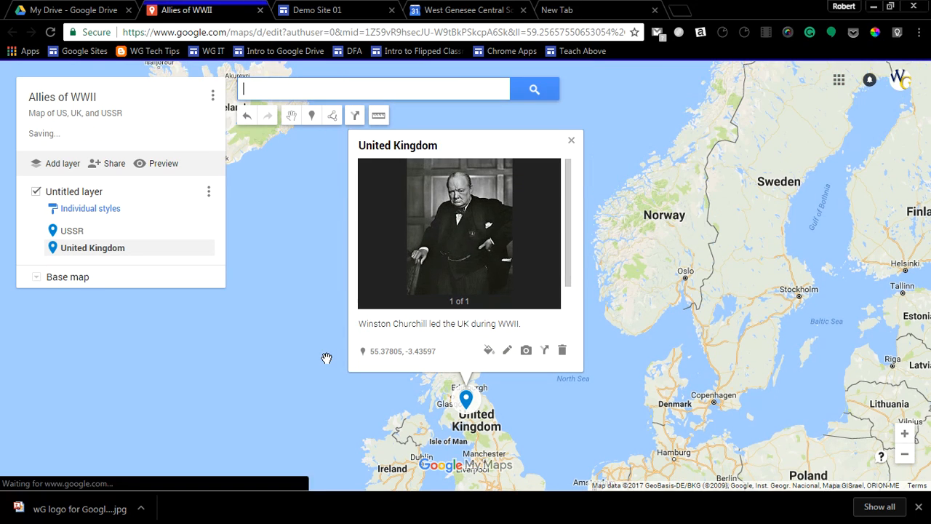
Search the map for United States and add the country as a marker to the untitled layer.
left_click(287, 93)
type("United States")
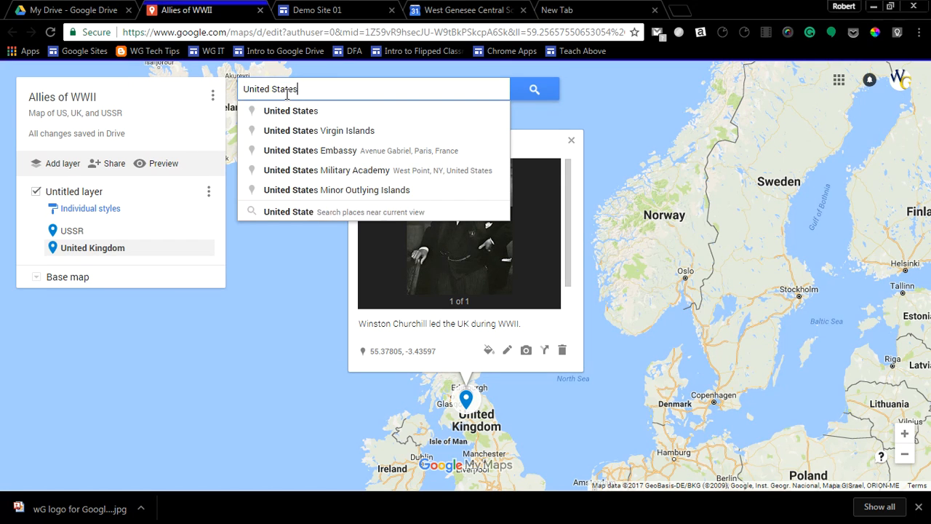
key("Return")
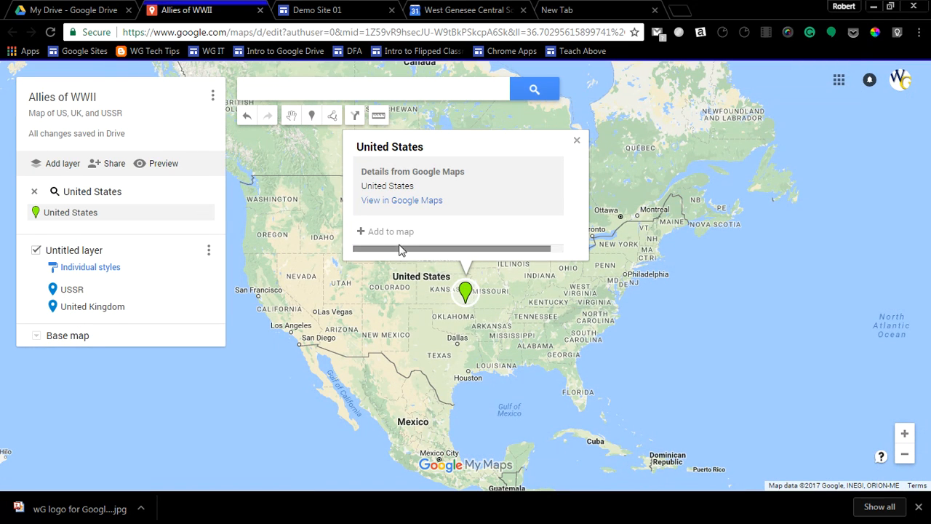
left_click(400, 233)
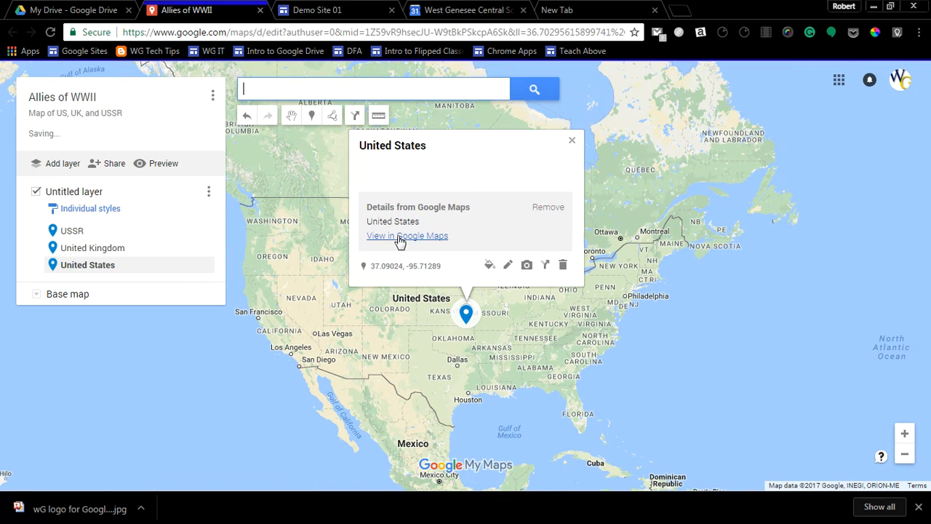
Describe the United States marker as "FDR led the US during WWII.", try to attach the first "fdr" image search result, and save it.
left_click(507, 266)
left_click(380, 179)
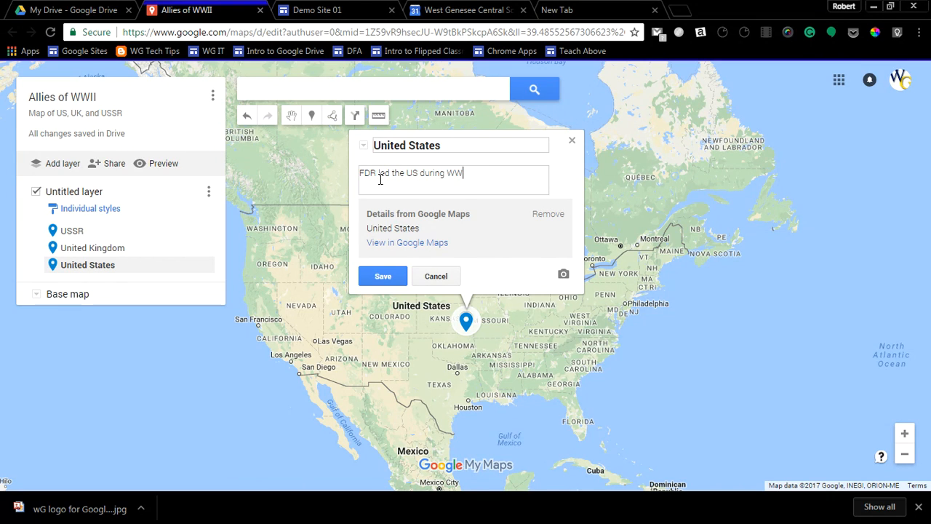
left_click(563, 274)
left_click(287, 187)
key("ctrl+a")
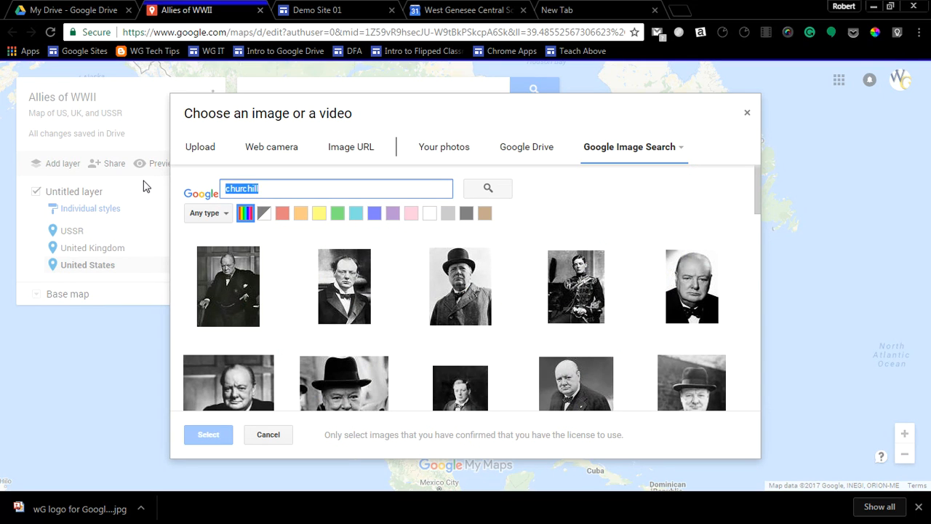
type("fdr")
key("Return")
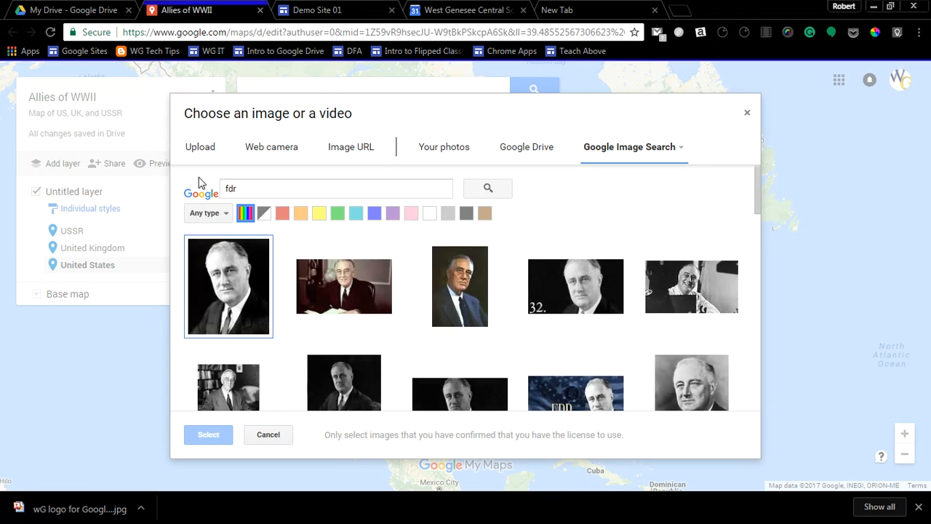
left_click(217, 275)
left_click(207, 434)
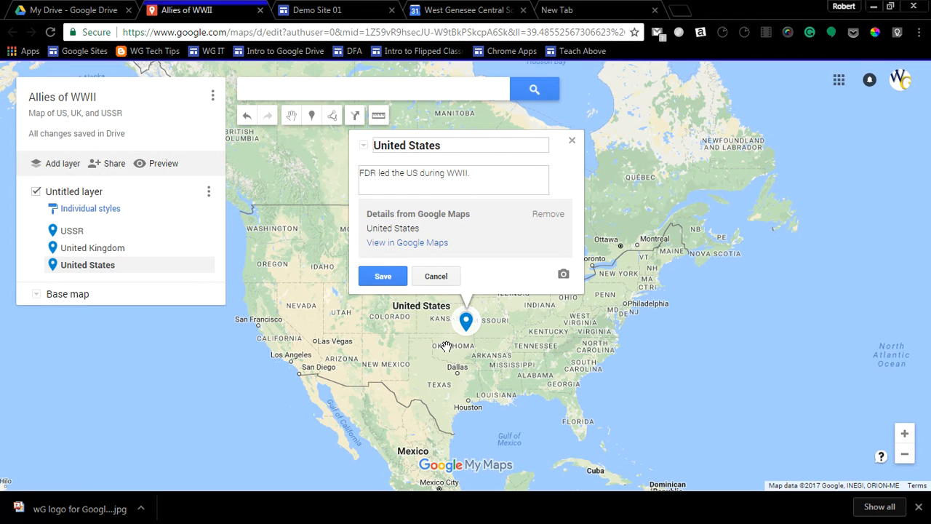
left_click(382, 280)
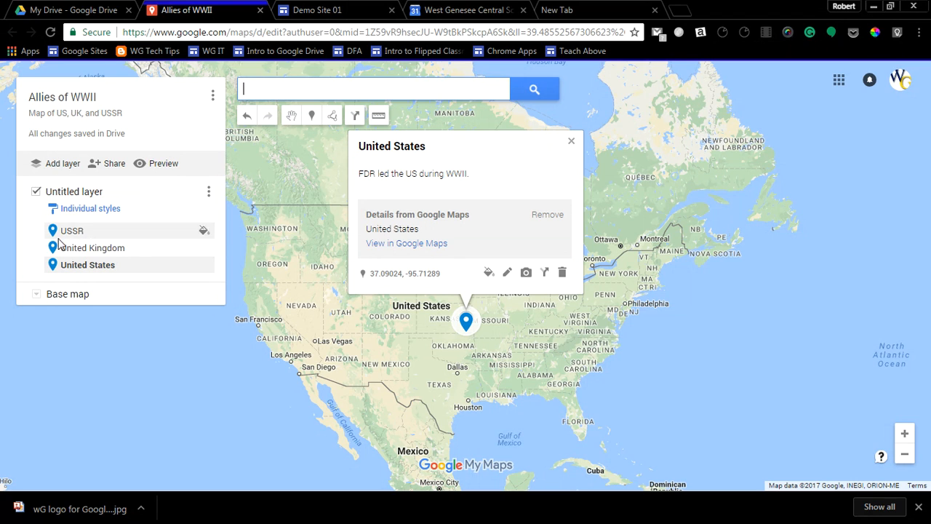
Reopen the United States marker, attach the first portrait from the "fdr" image search, save it, and close its details.
left_click(571, 142)
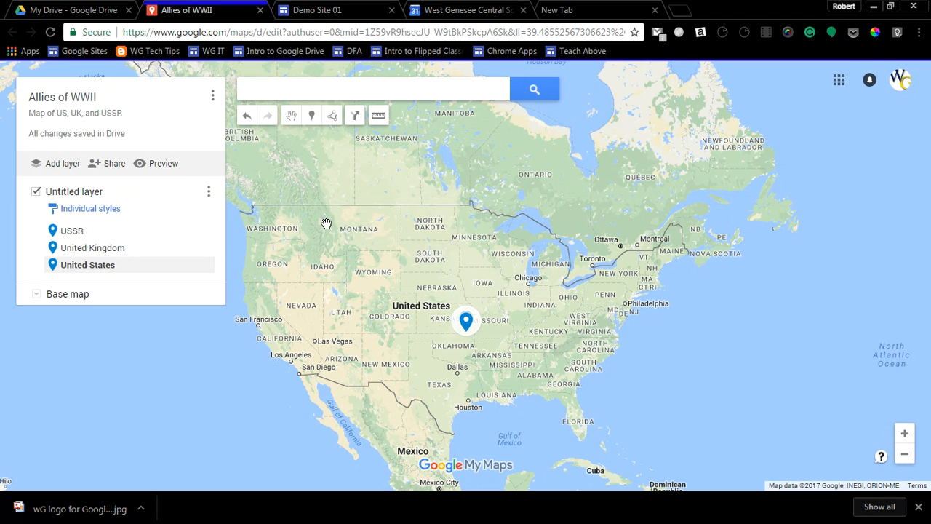
left_click(468, 325)
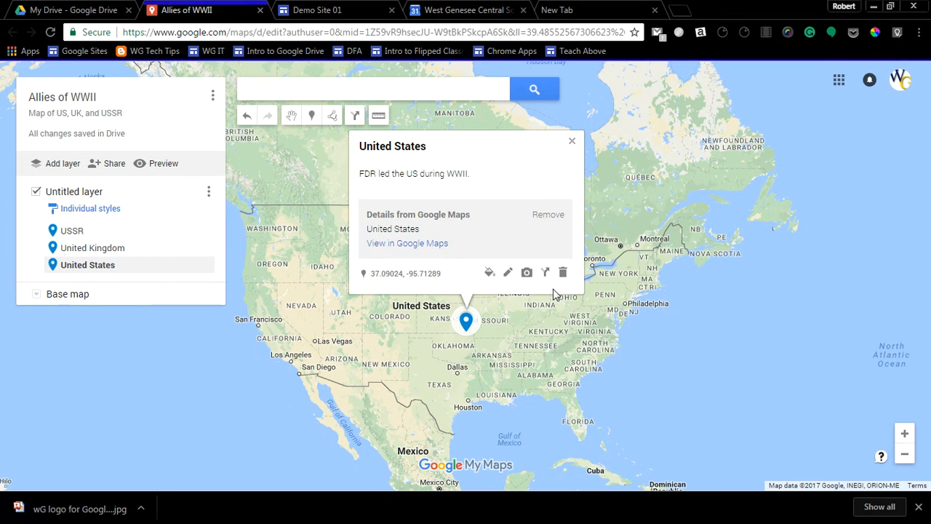
left_click(528, 275)
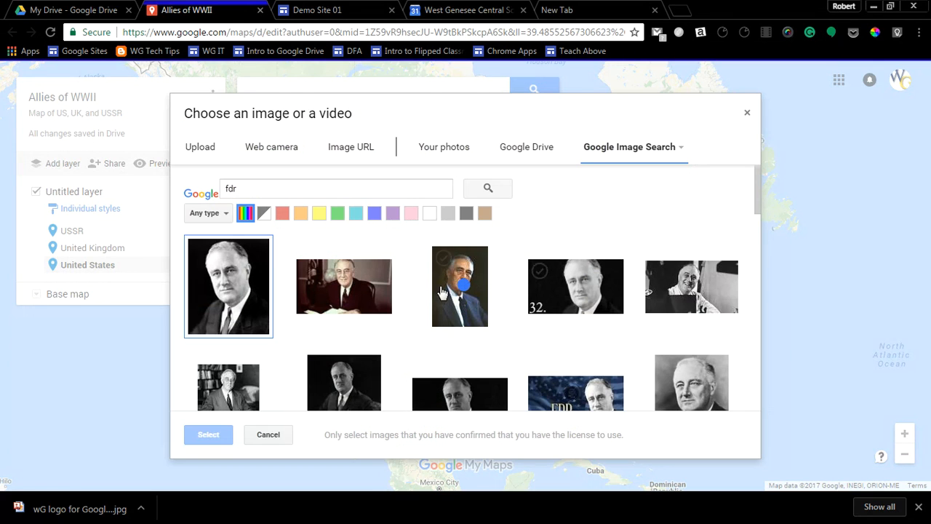
left_click(244, 288)
left_click(209, 435)
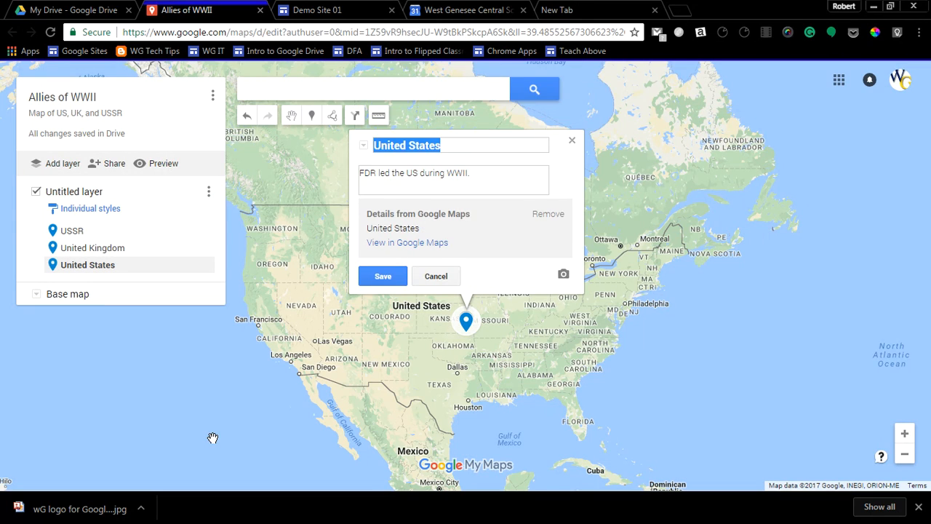
left_click(396, 277)
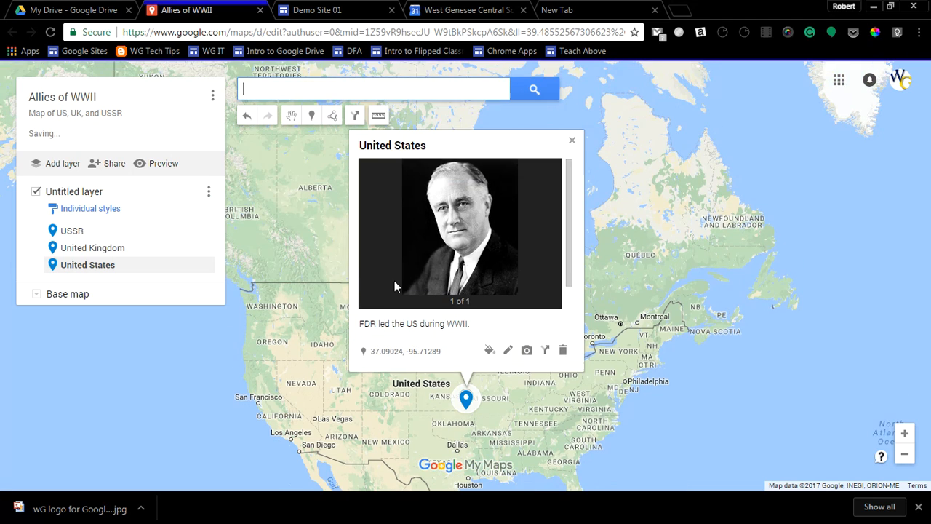
left_click(306, 371)
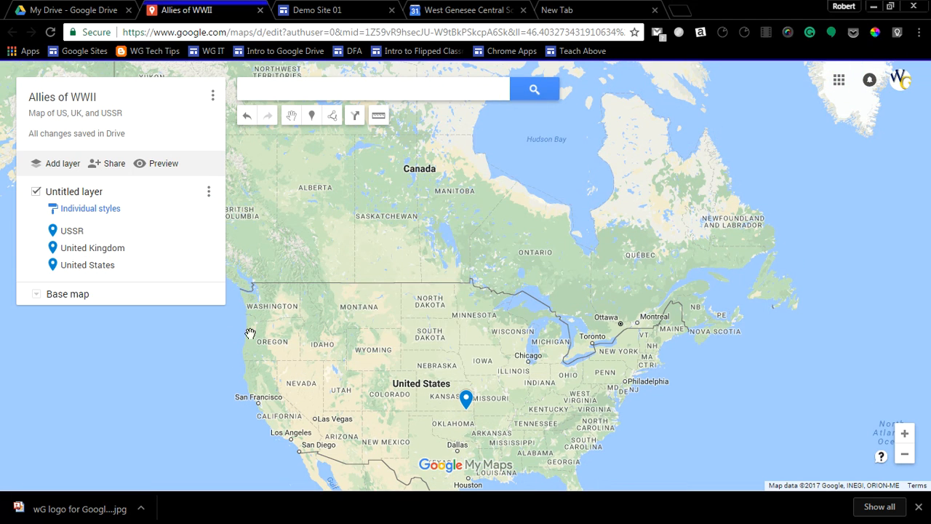
Review the saved details of the USSR, United Kingdom and United States markers on the Allies of WWII map.
left_click(83, 233)
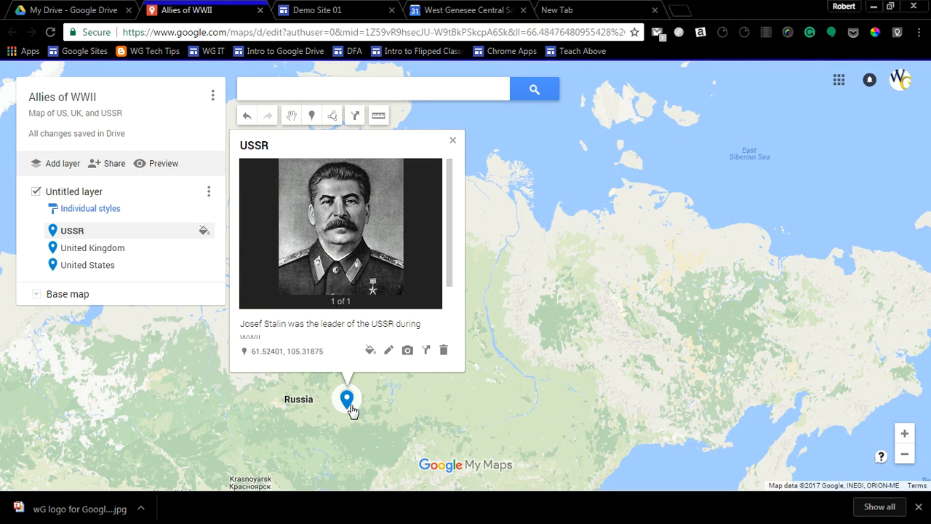
left_click(109, 250)
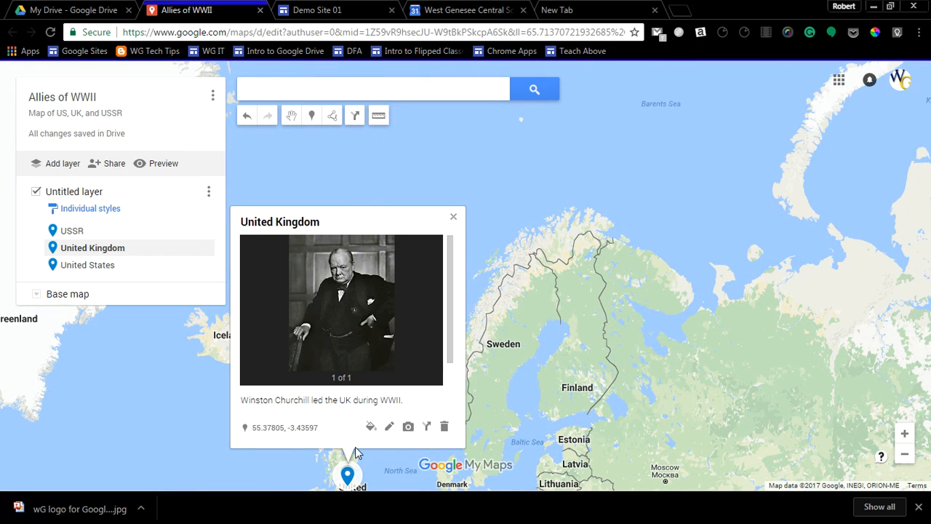
left_click(88, 268)
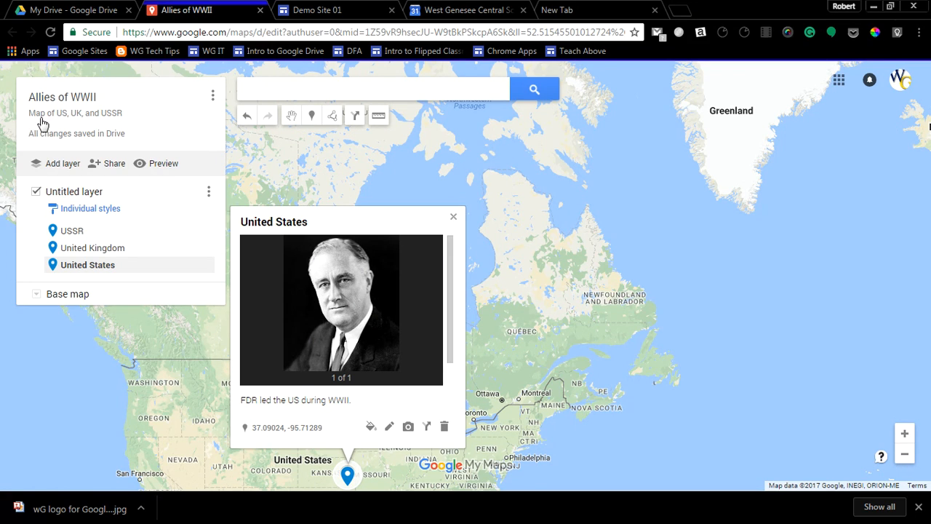
Share the Allies of WWII map so that anyone with the link can view it.
left_click(117, 166)
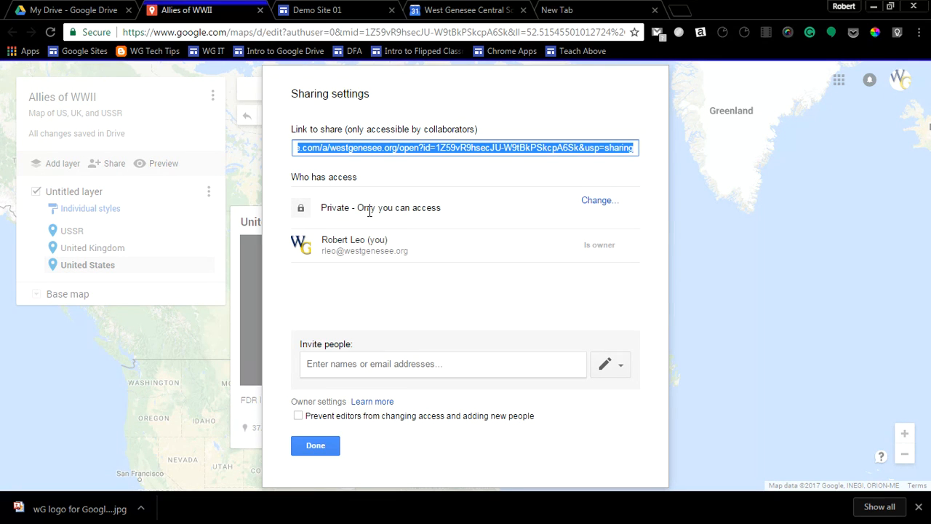
left_click(597, 206)
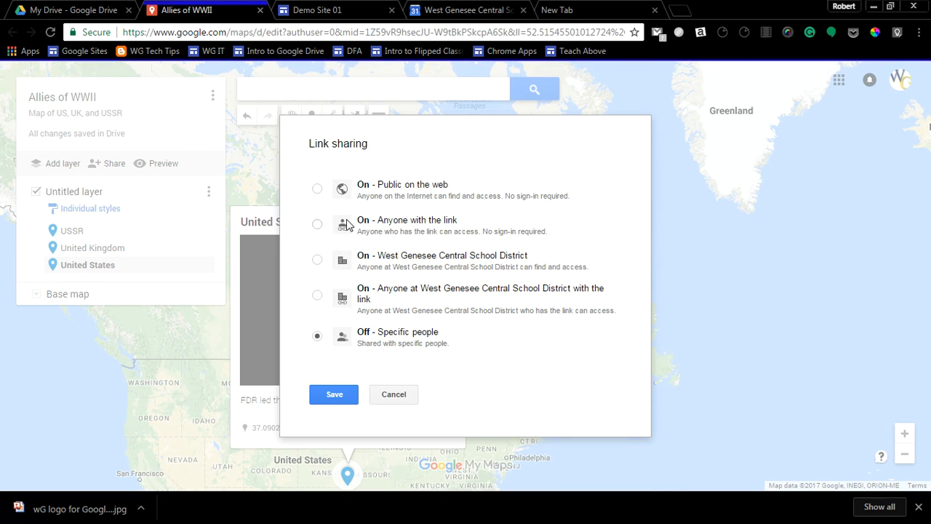
left_click(317, 226)
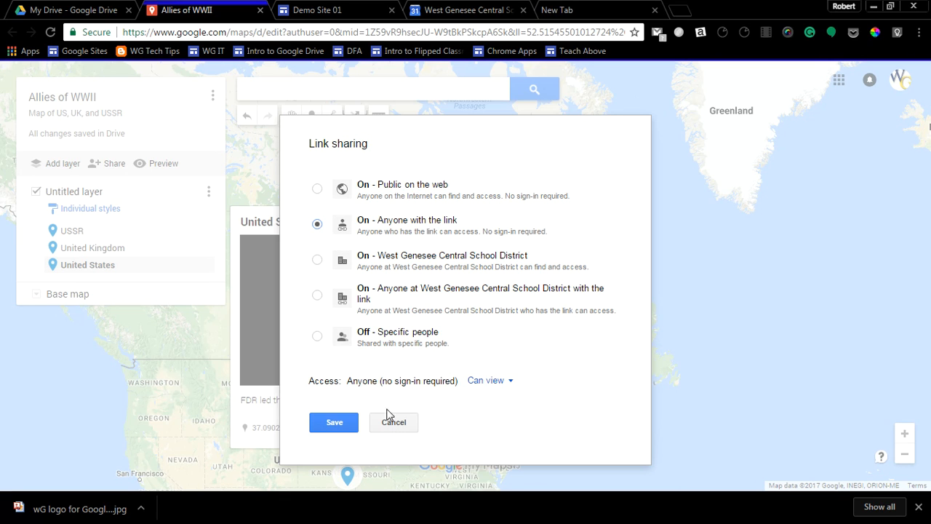
left_click(339, 424)
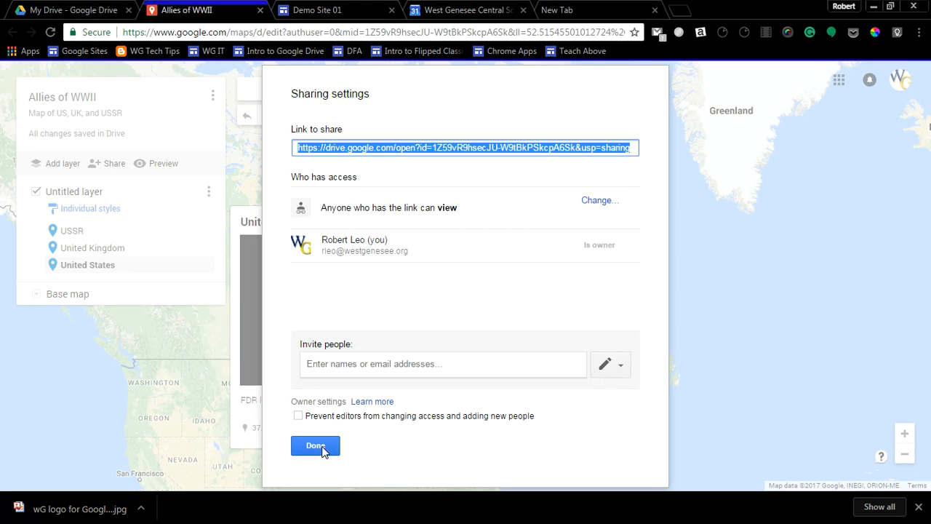
left_click(315, 446)
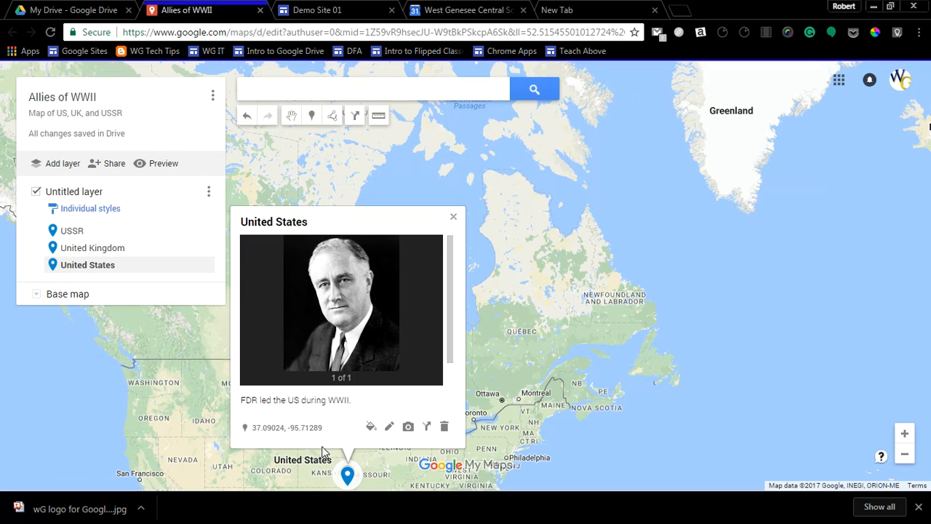
Switch to Demo Site 01, insert the custom Allies of WWII map with location access allowed, and centre it in its section above the calendar.
left_click(329, 10)
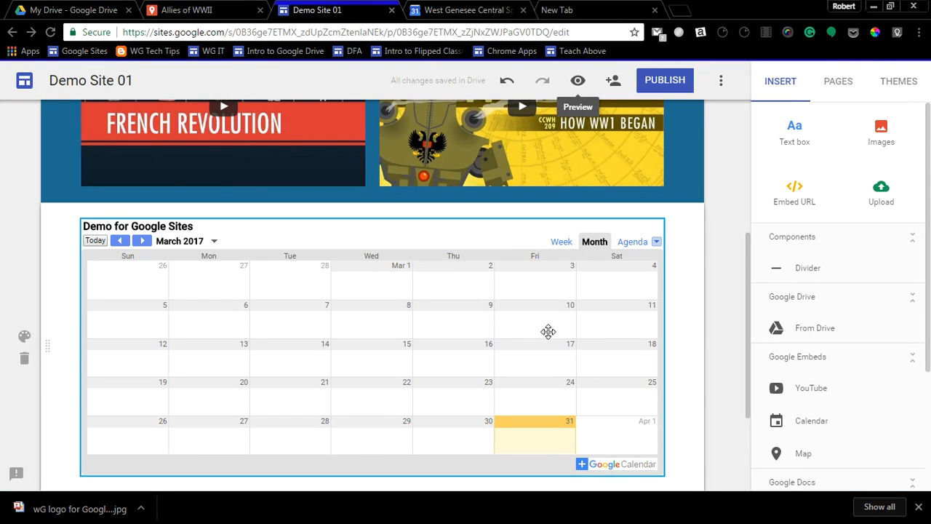
left_click(802, 453)
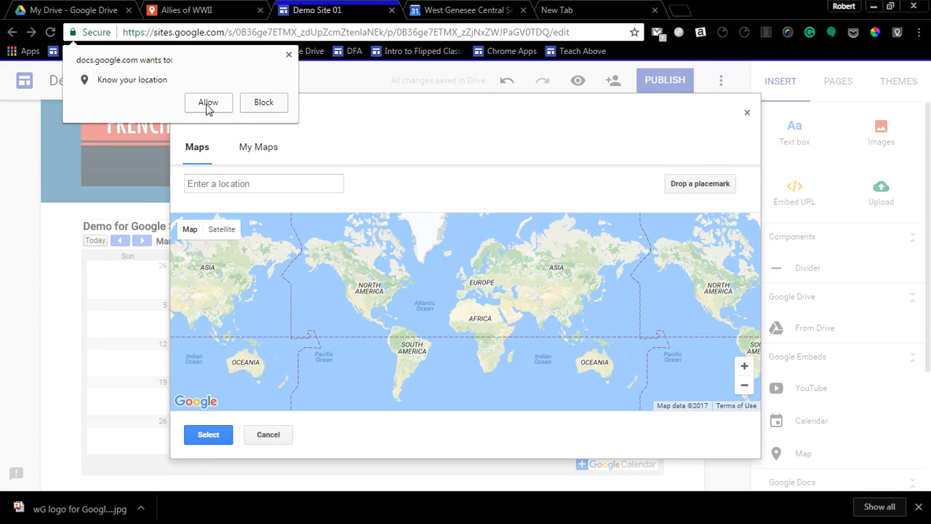
left_click(207, 103)
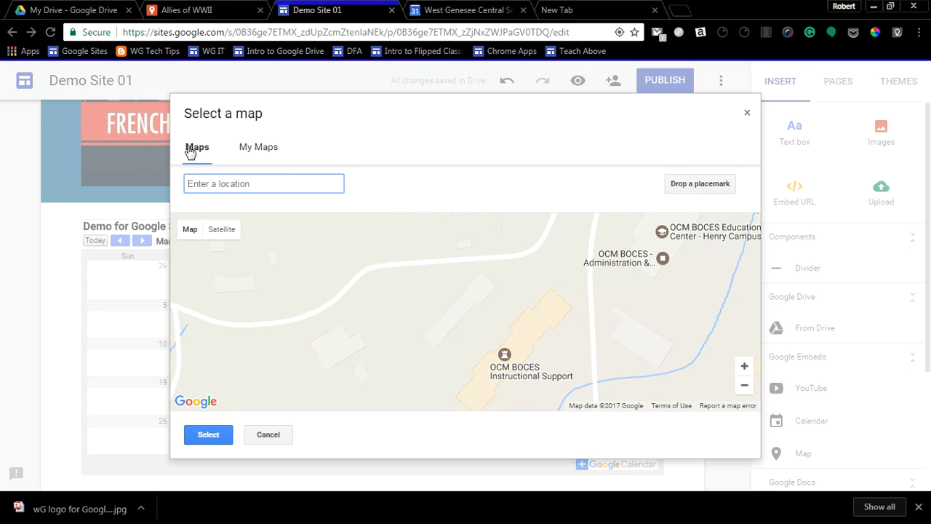
left_click(270, 150)
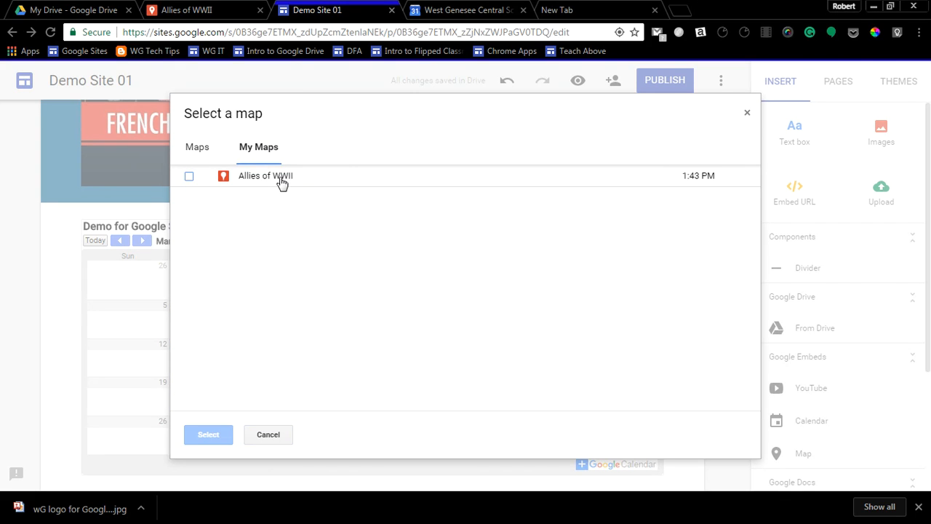
left_click(191, 178)
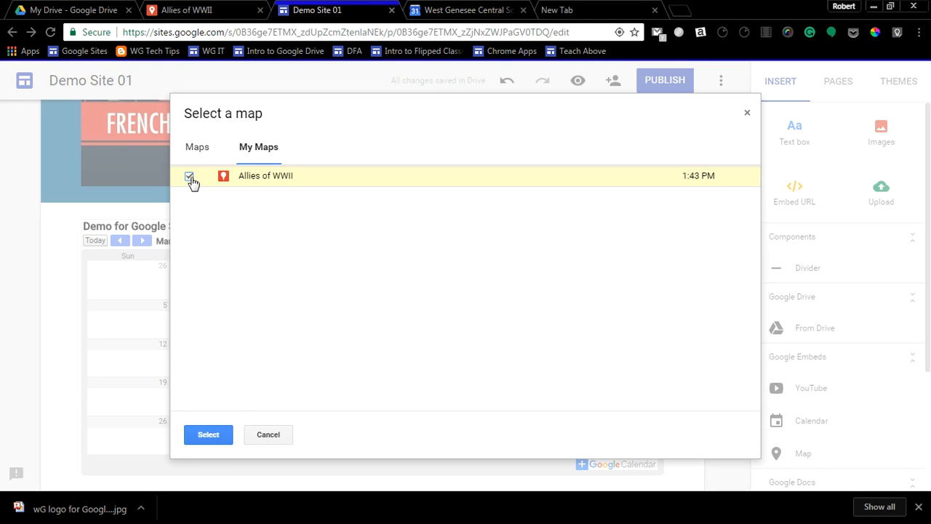
left_click(205, 434)
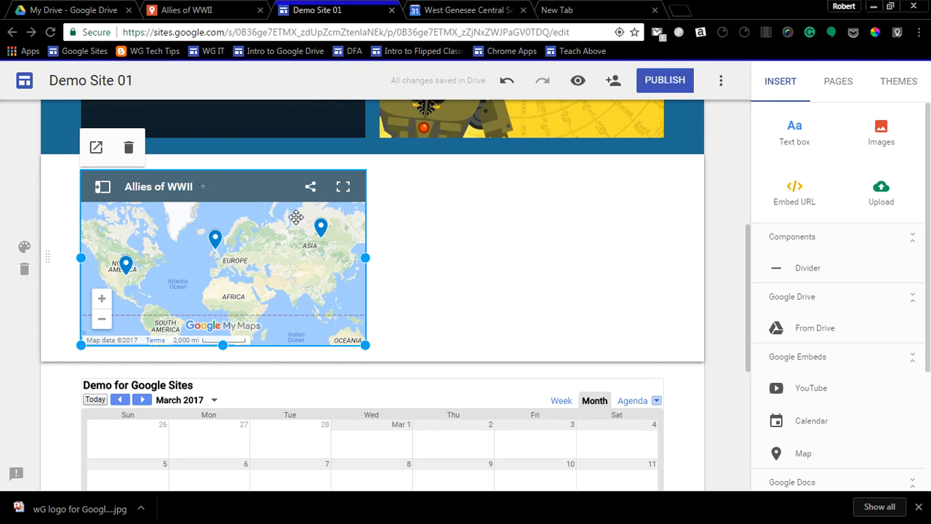
left_click_drag(256, 264, 409, 153)
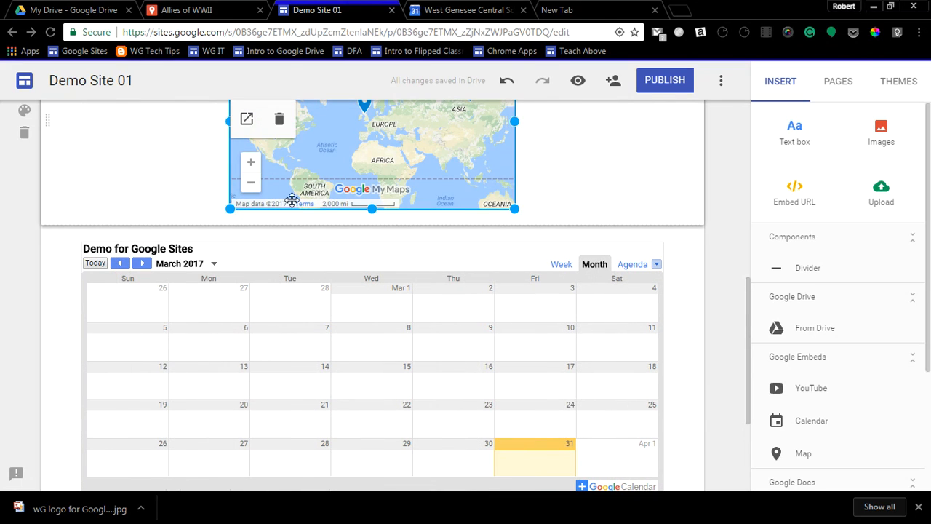
Preview Page 3, check the embedded map's United States marker and its enlarged photo, and exit the preview.
left_click(581, 82)
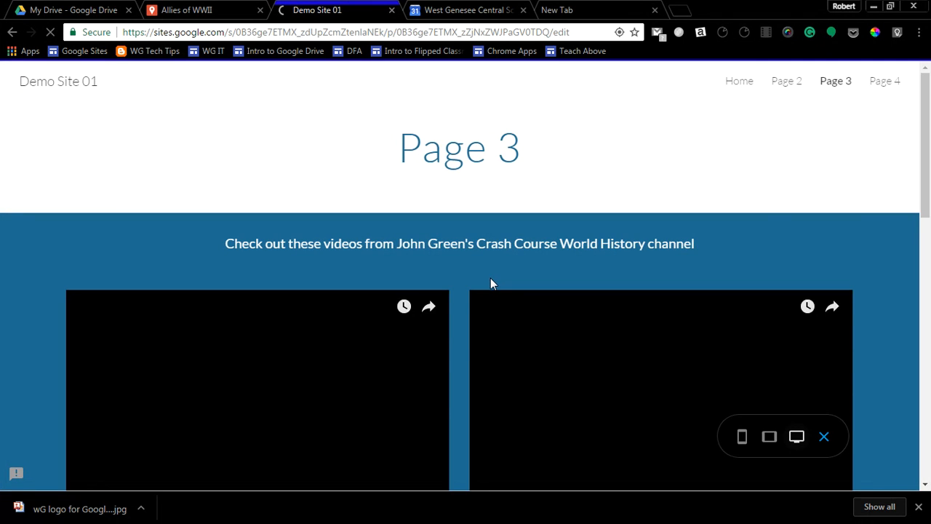
scroll(450, 290, "down", 5)
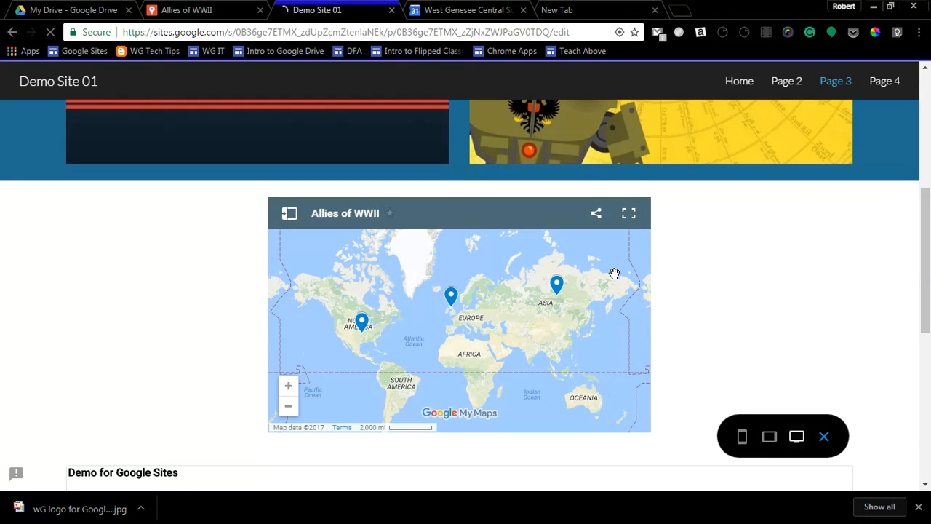
left_click(362, 323)
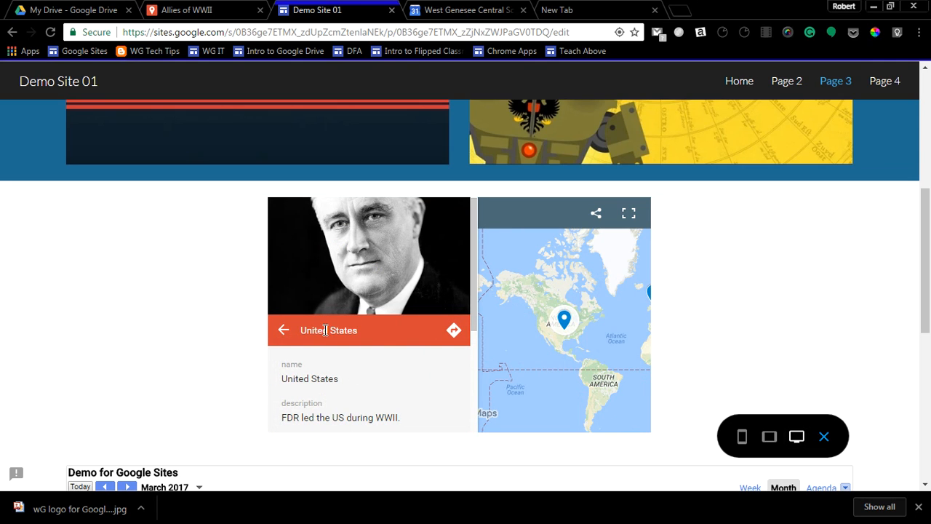
left_click_drag(610, 299, 601, 293)
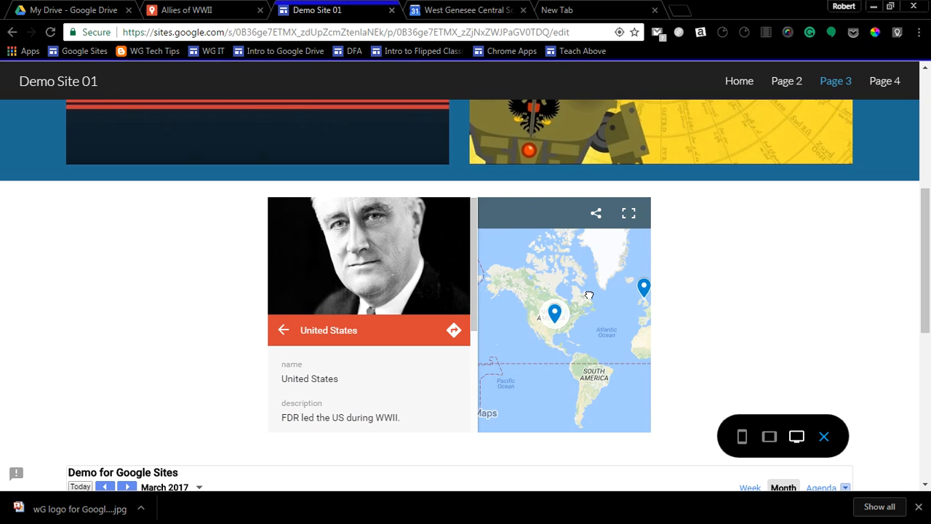
left_click(443, 258)
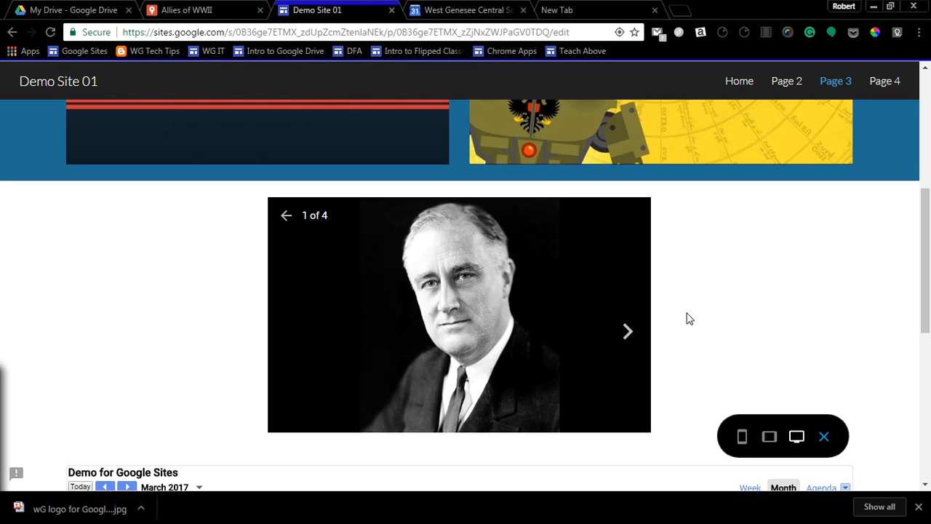
scroll(717, 338, "down", 1)
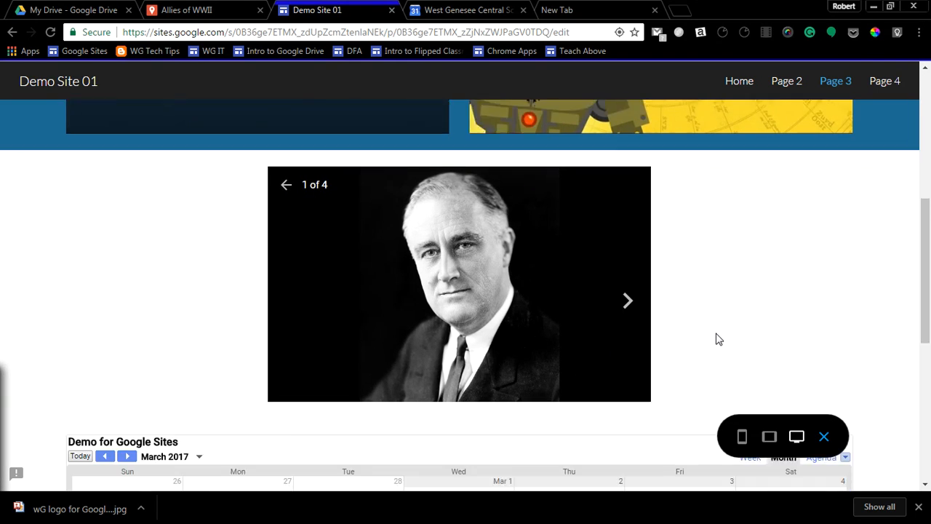
scroll(717, 337, "up", 2)
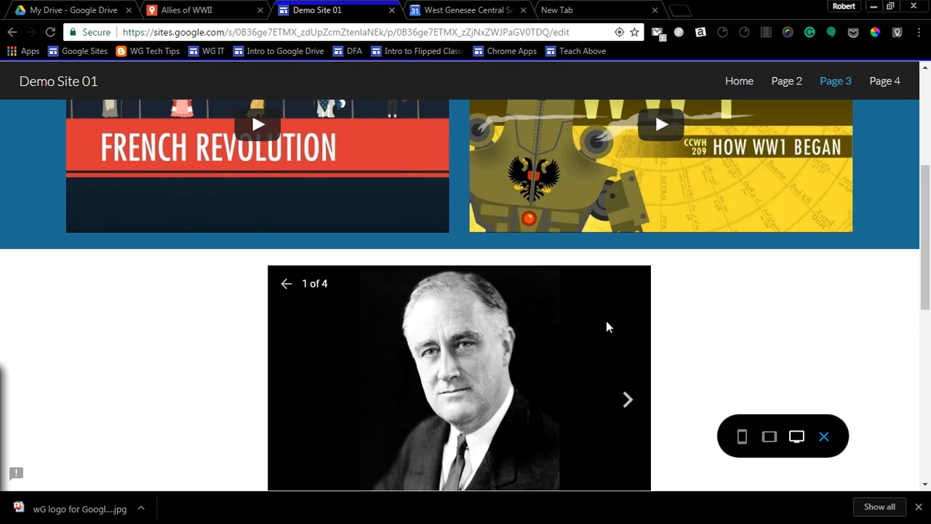
left_click(824, 437)
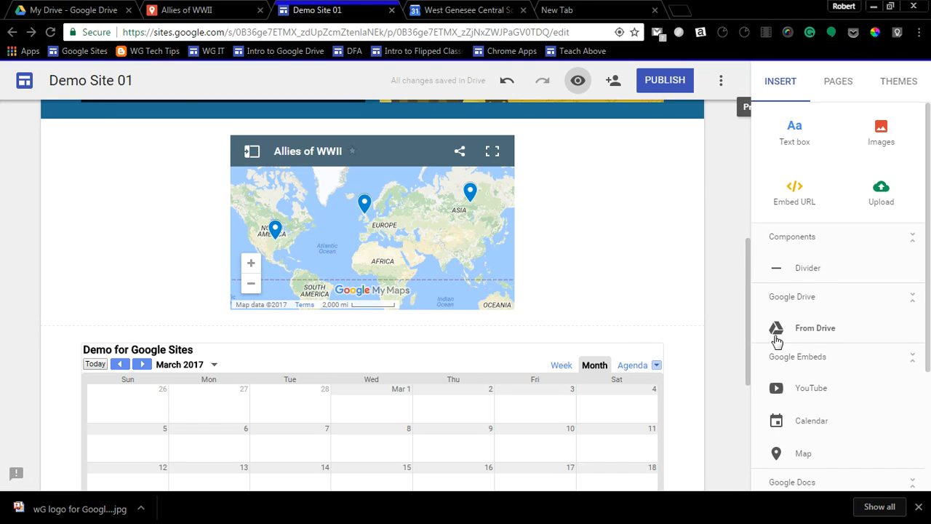
scroll(777, 341, "down", 1)
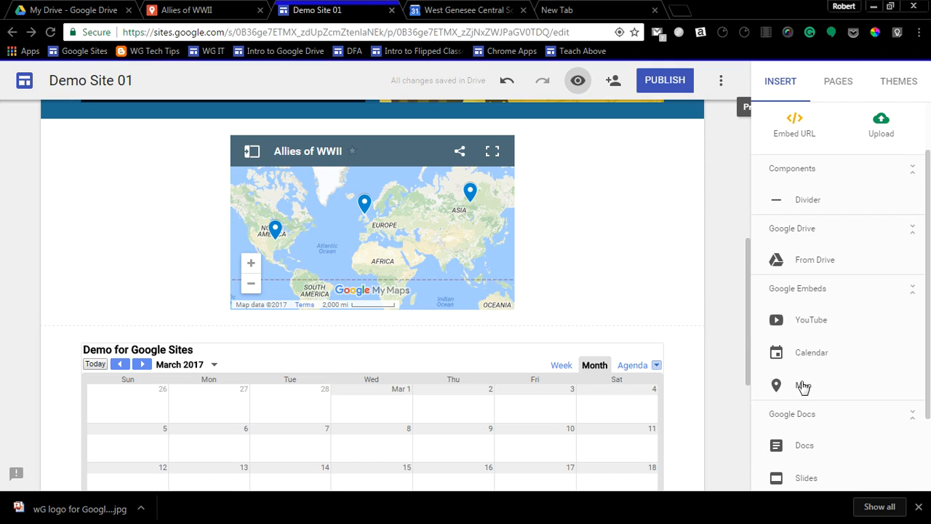
scroll(803, 385, "up", 1)
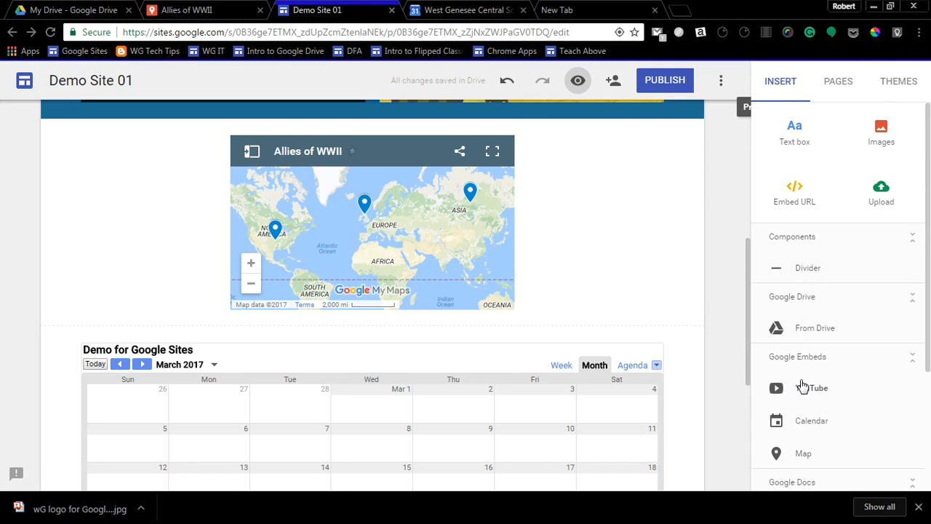